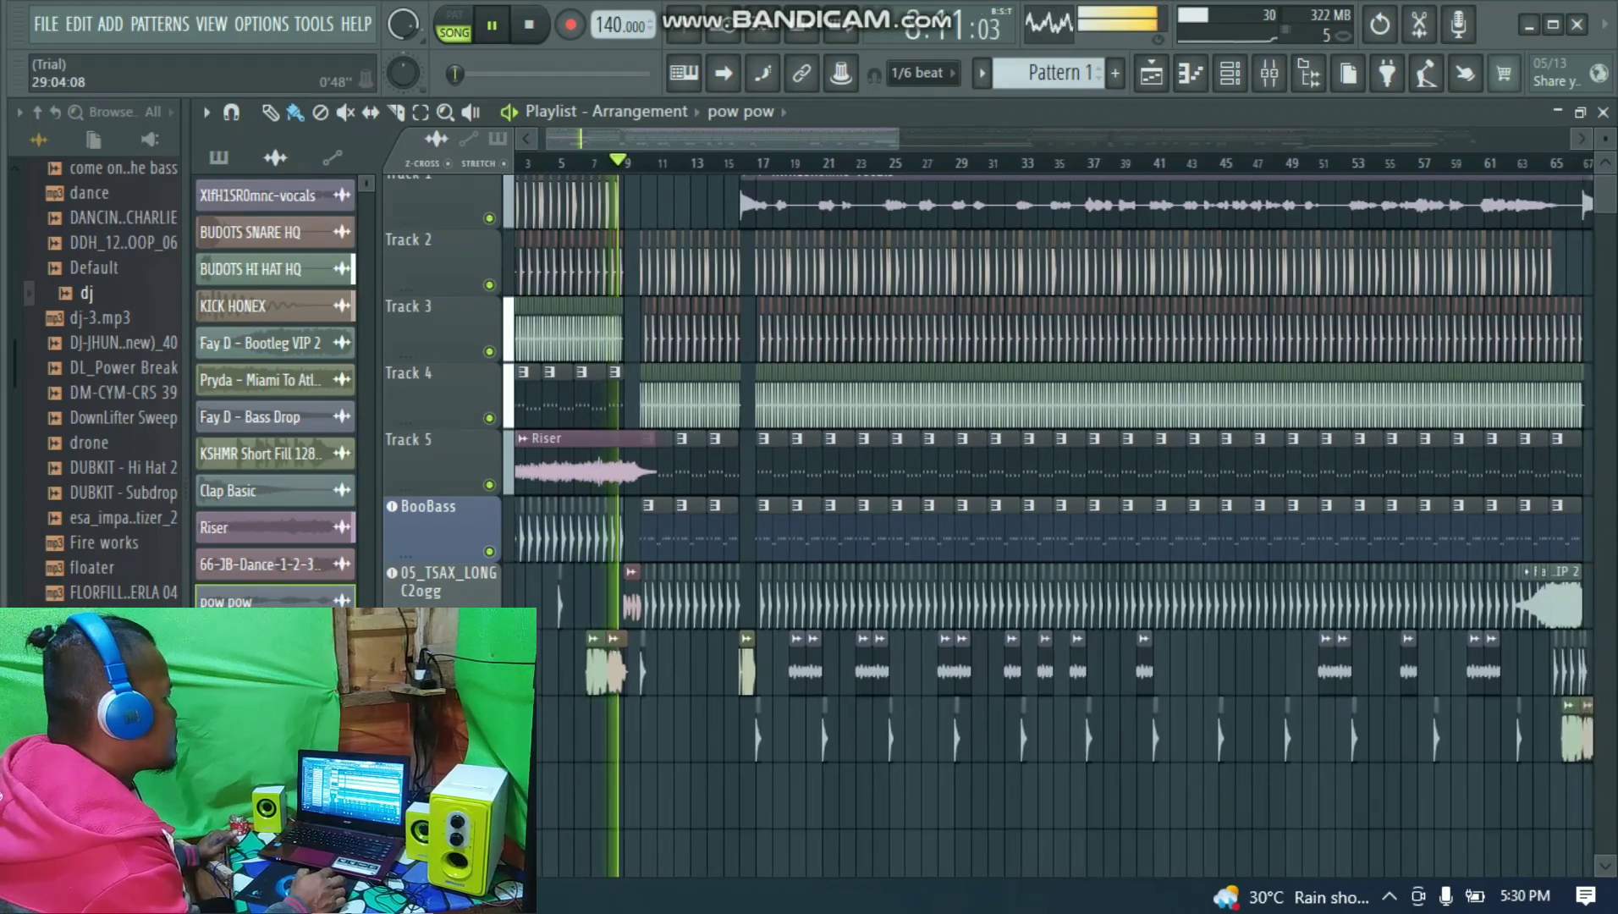
Step: Follow the playing song in the playlist through the intro and first vocal section, from about bar 8 to bar 61
left_click_drag(899, 138, 767, 138)
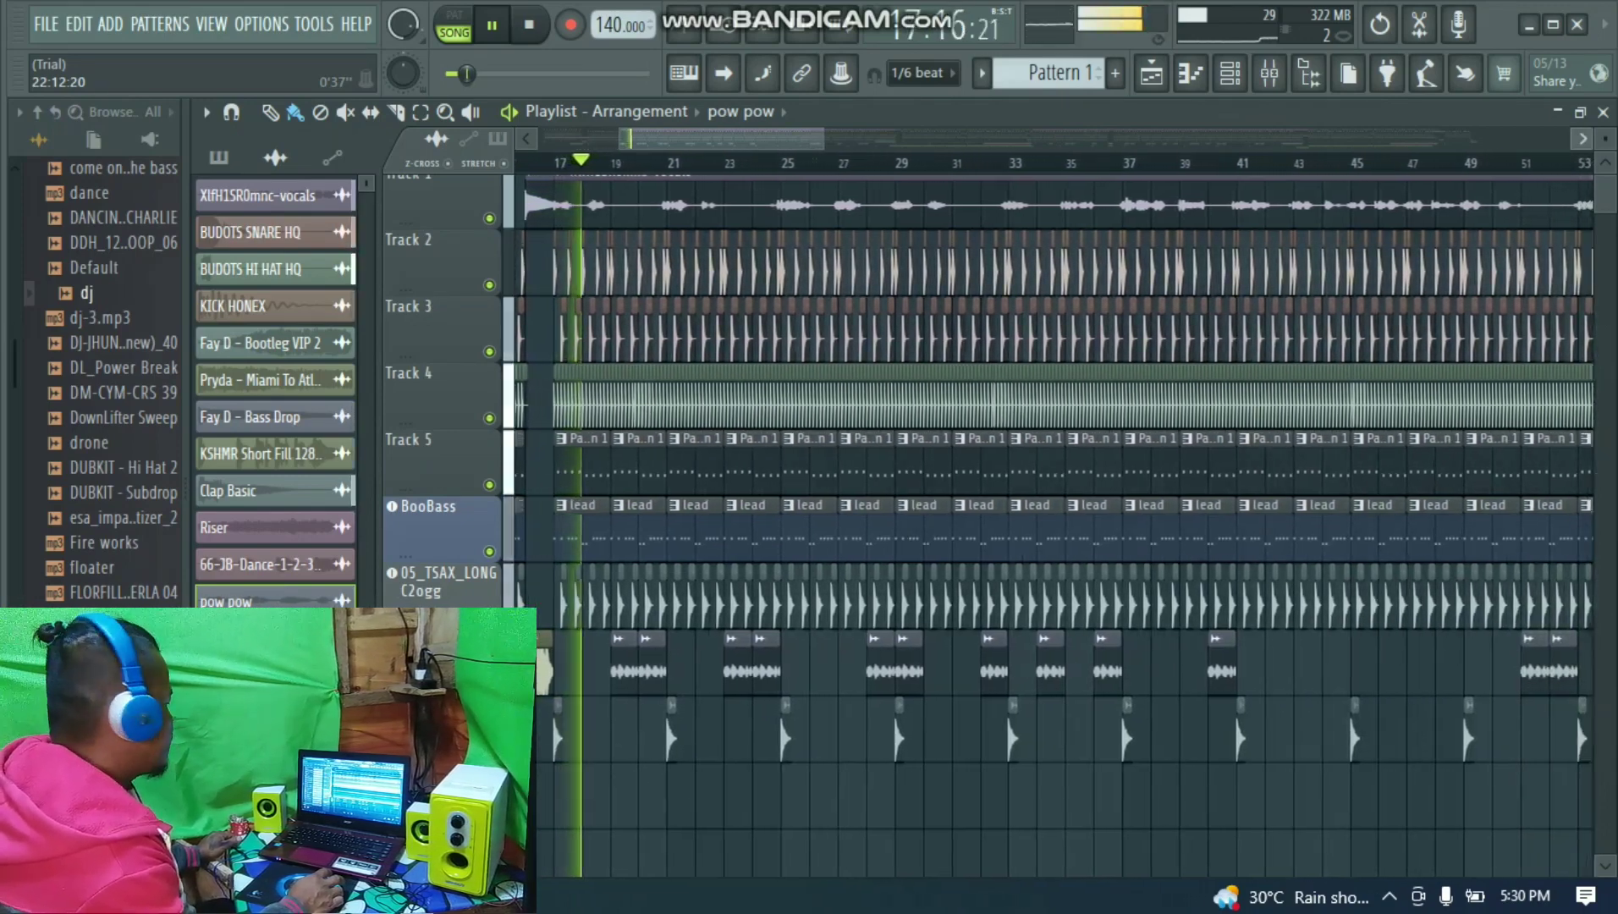
left_click_drag(825, 139, 756, 139)
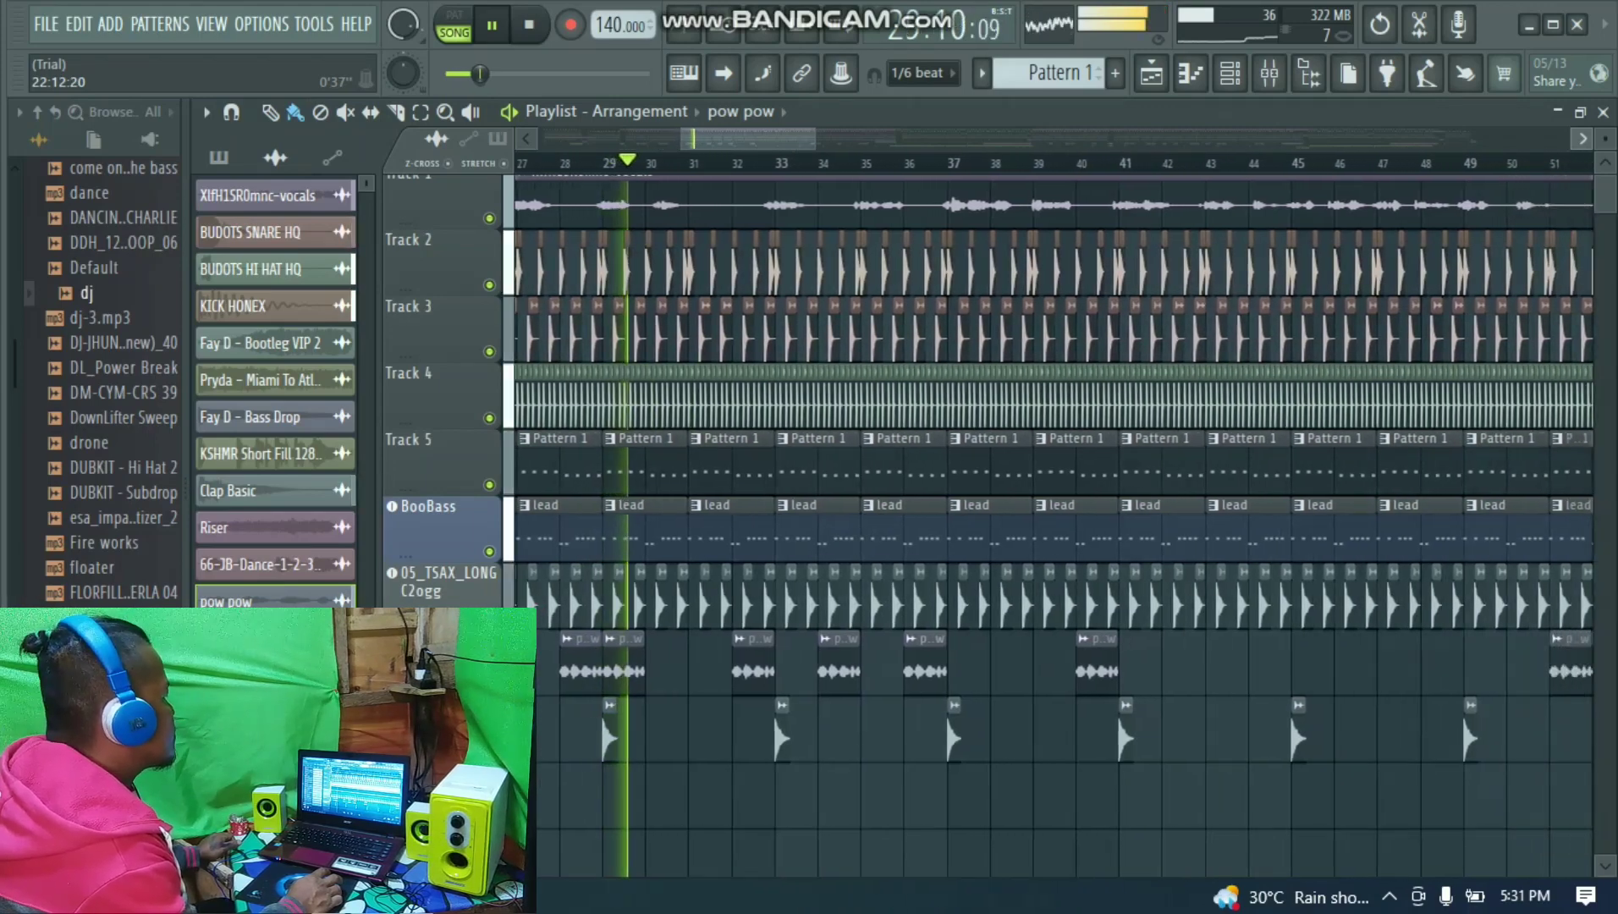
left_click_drag(815, 138, 794, 138)
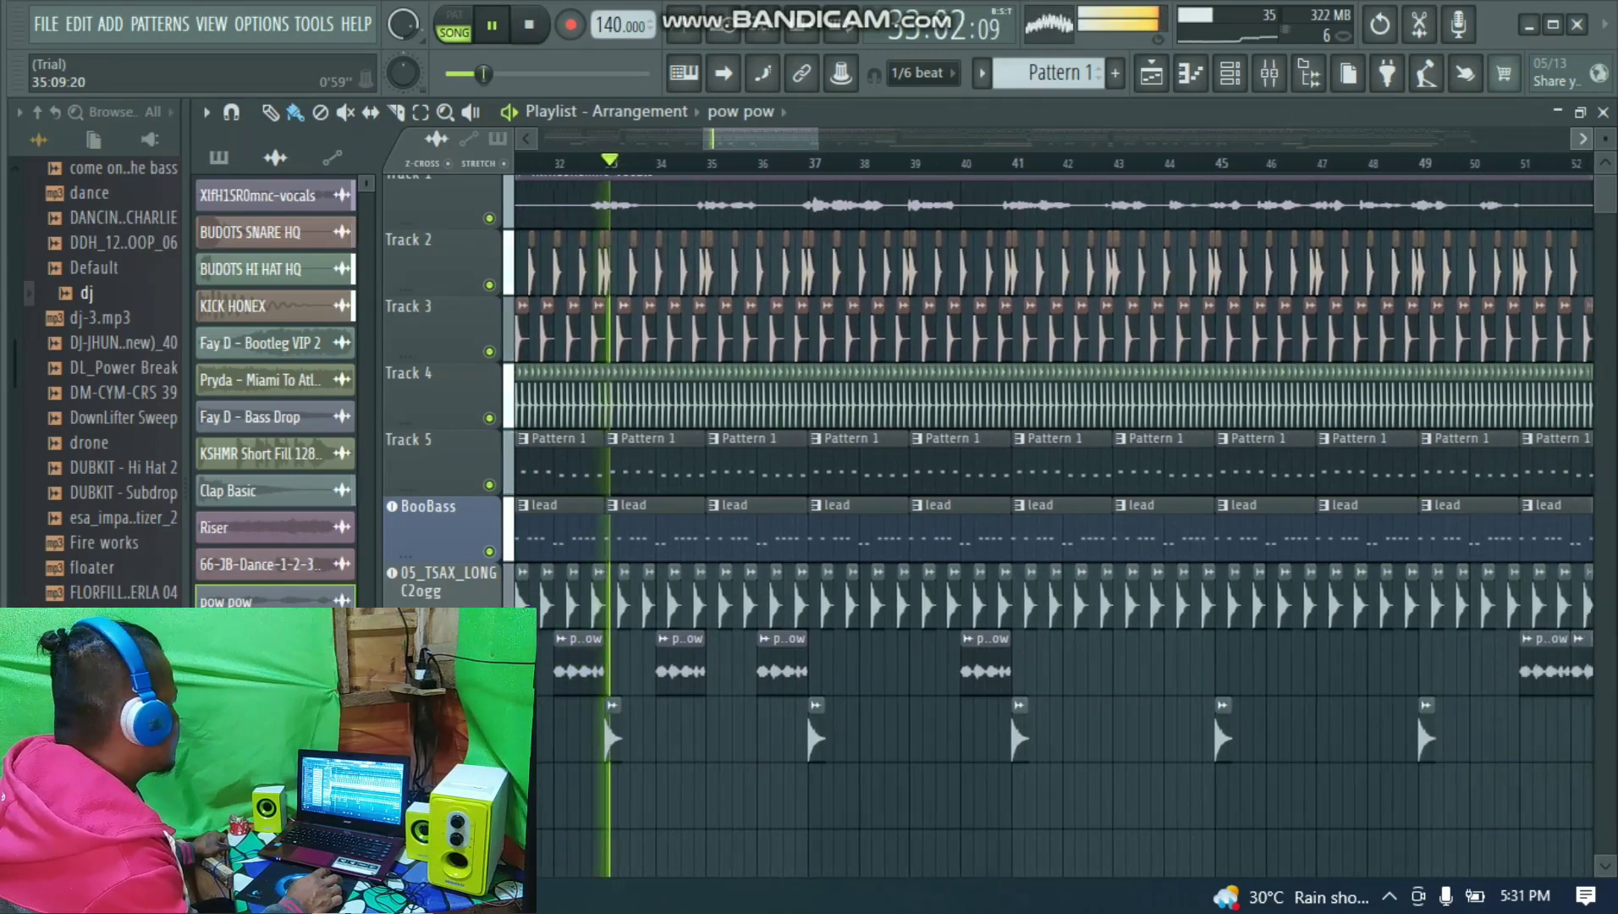
scroll(990, 715, "up", 2)
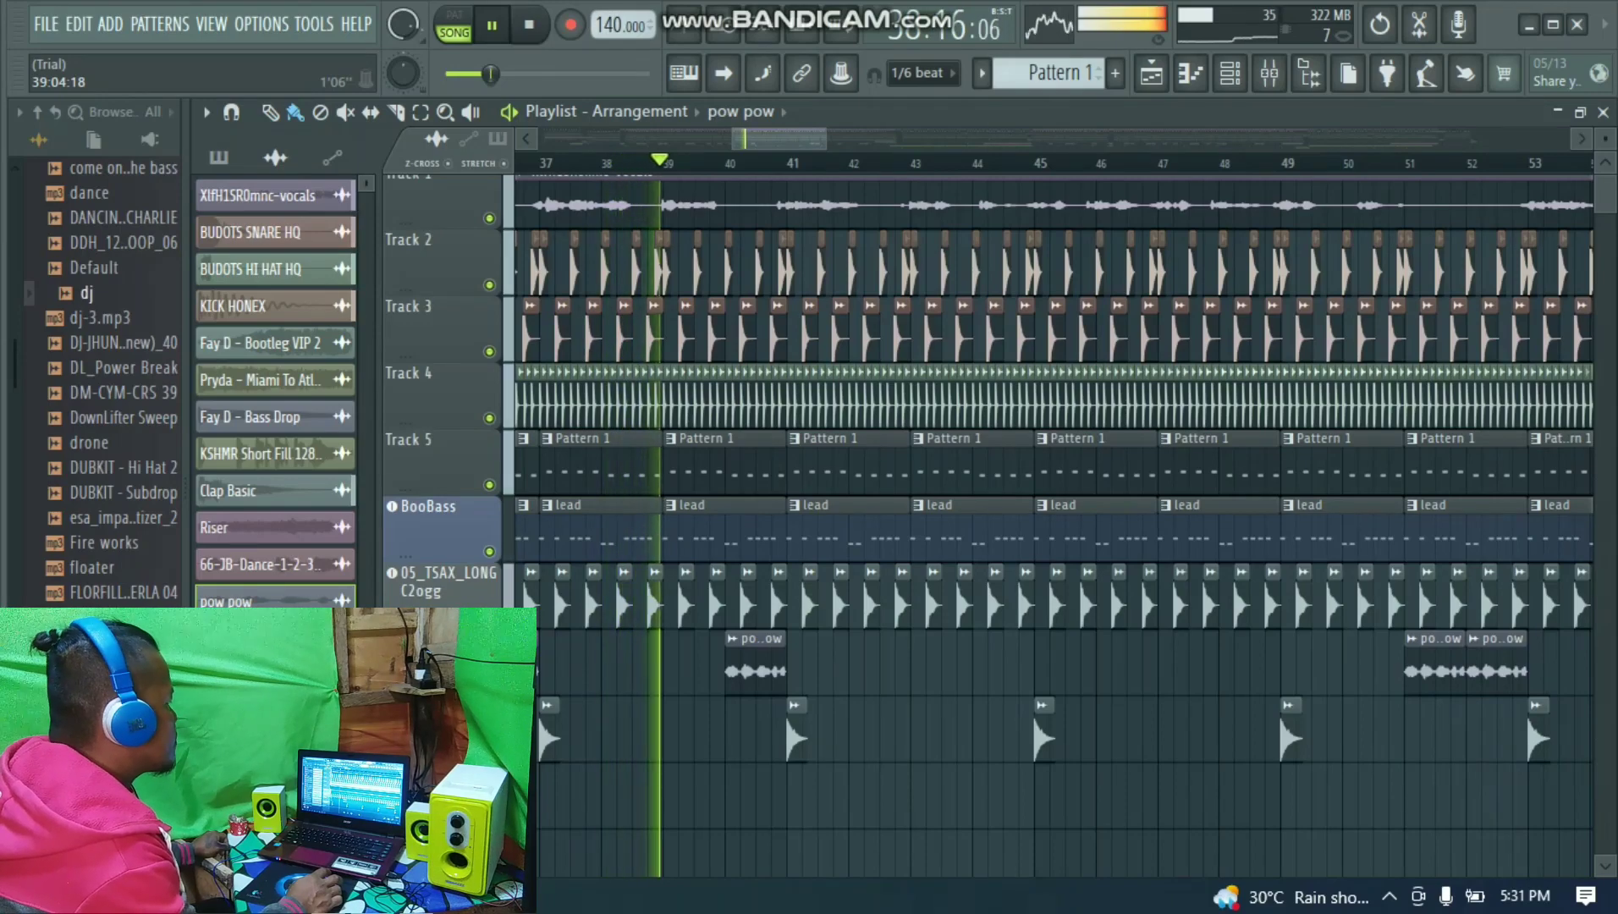
scroll(1030, 715, "up", 2)
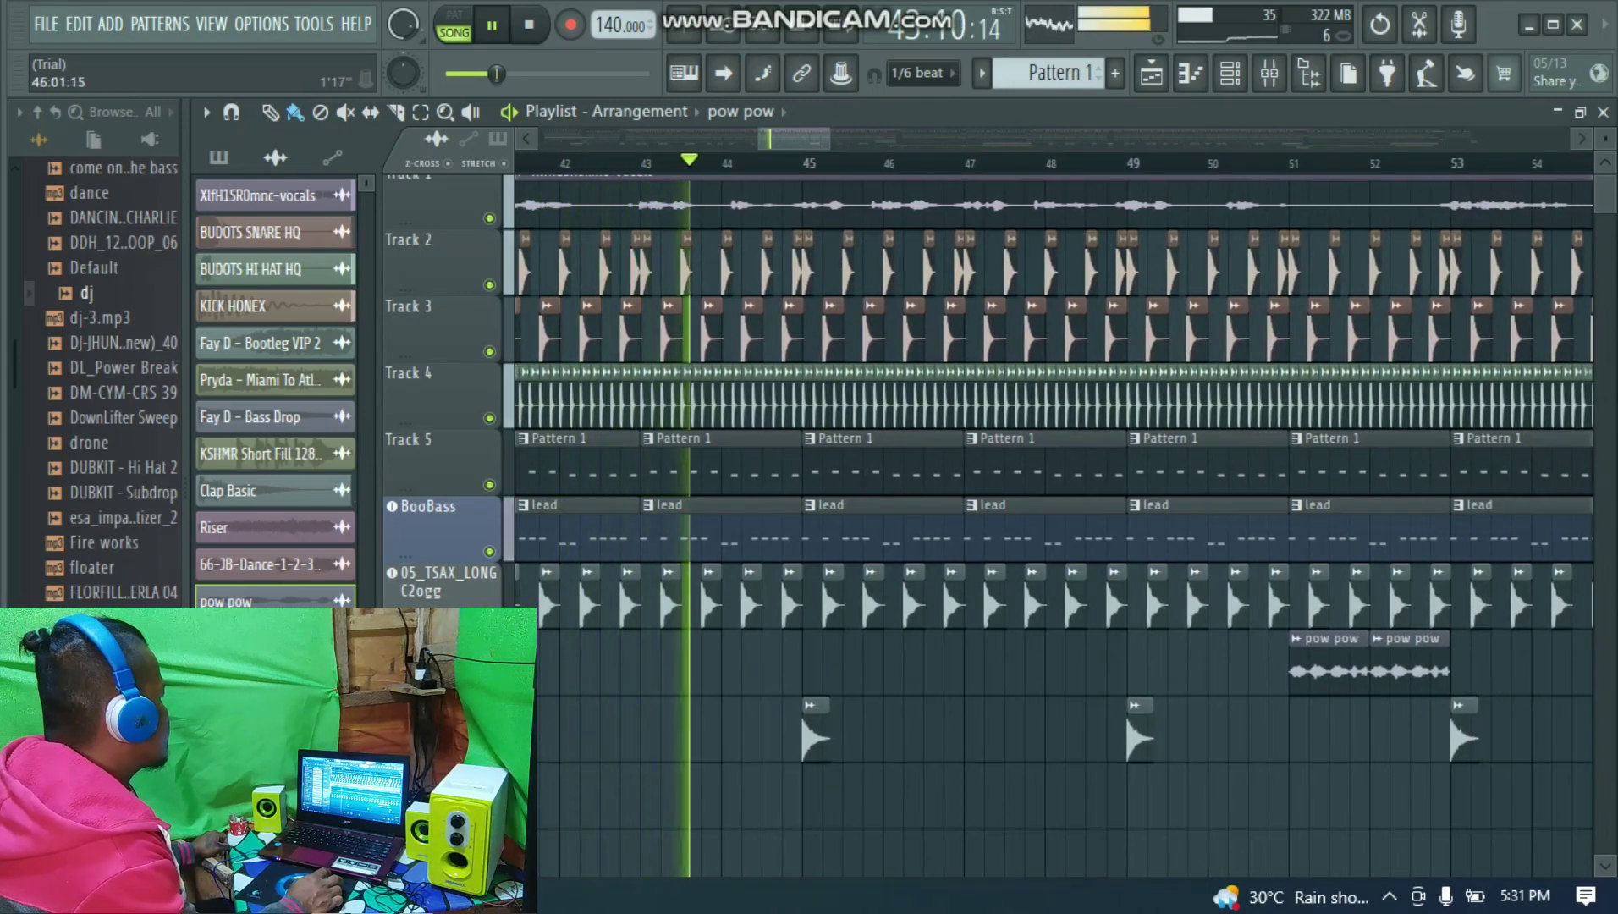
scroll(1054, 525, "up", 1)
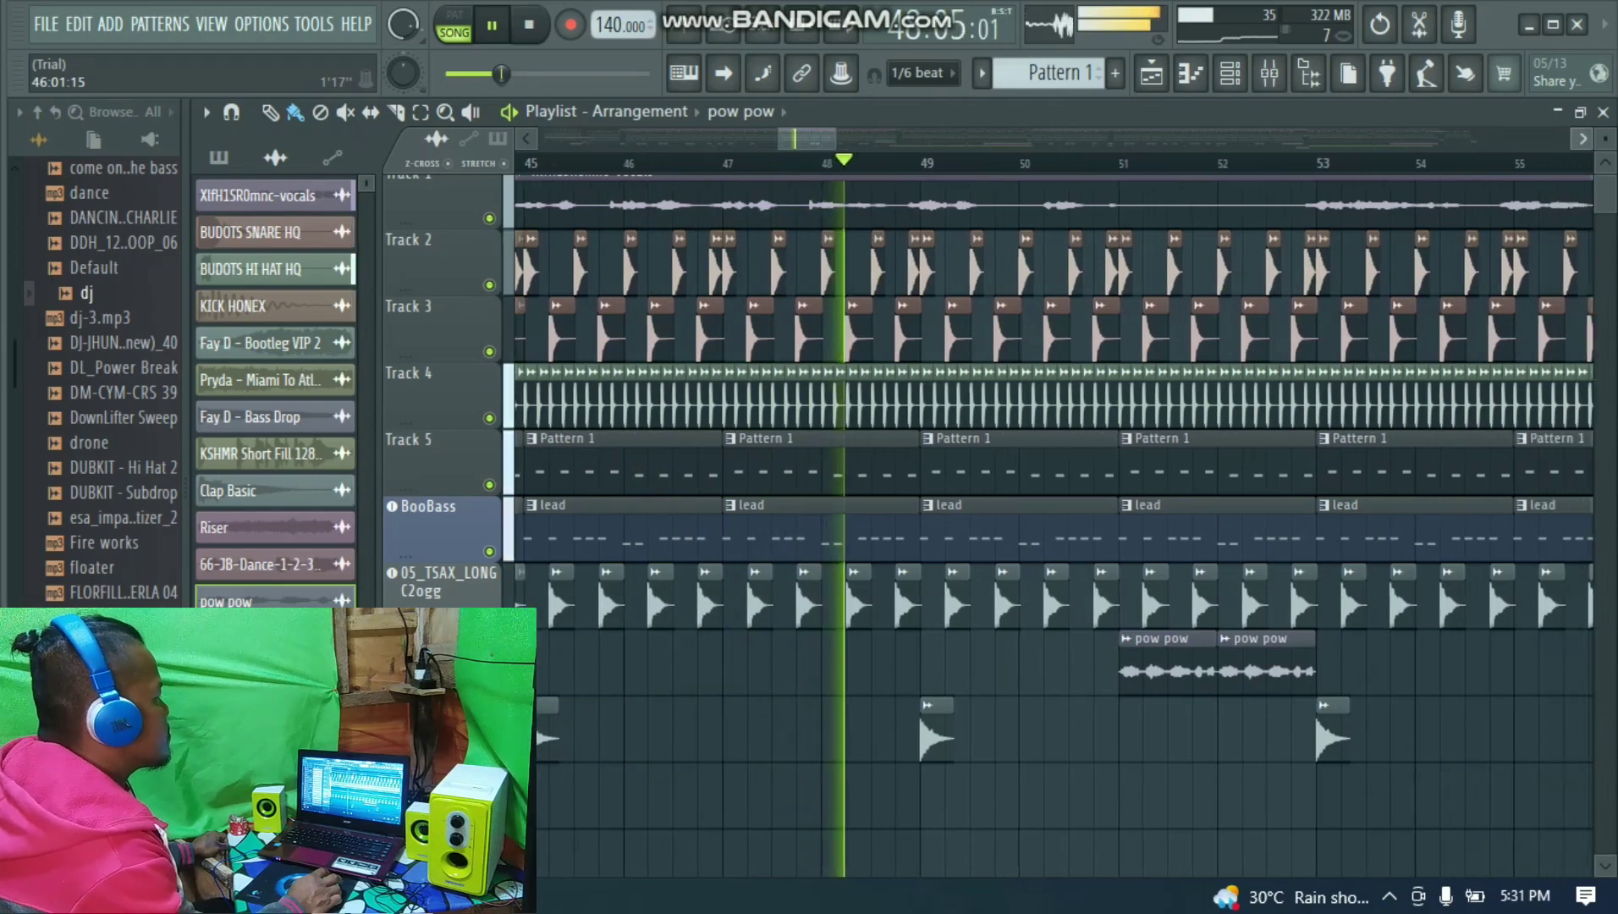
left_click(1581, 139)
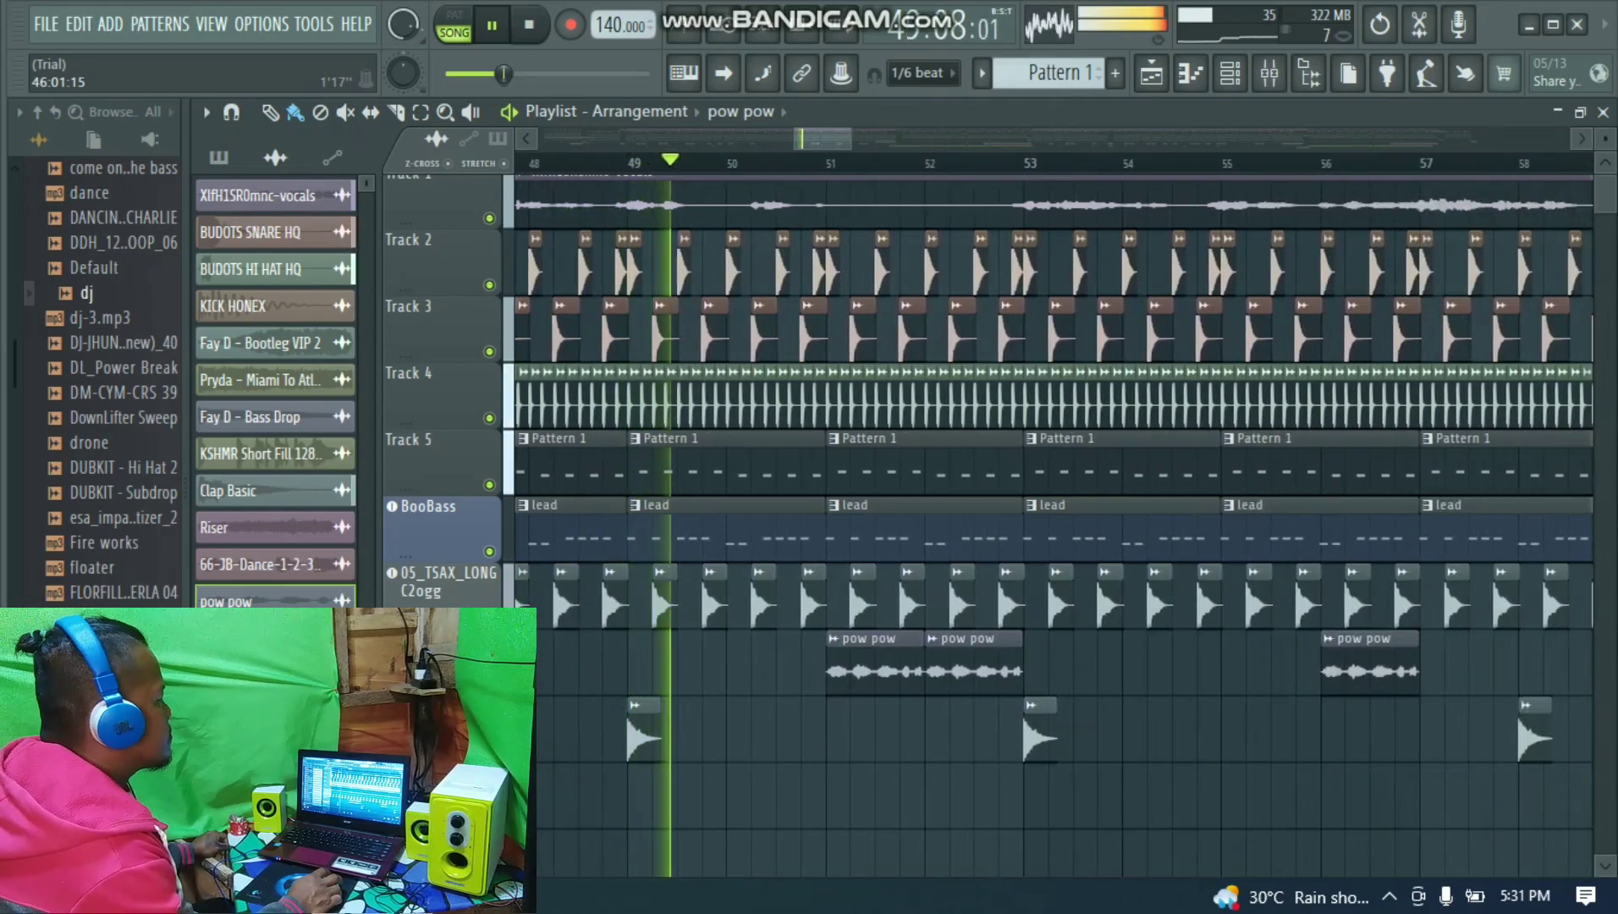
left_click_drag(852, 139, 890, 139)
scroll(911, 714, "down", 3)
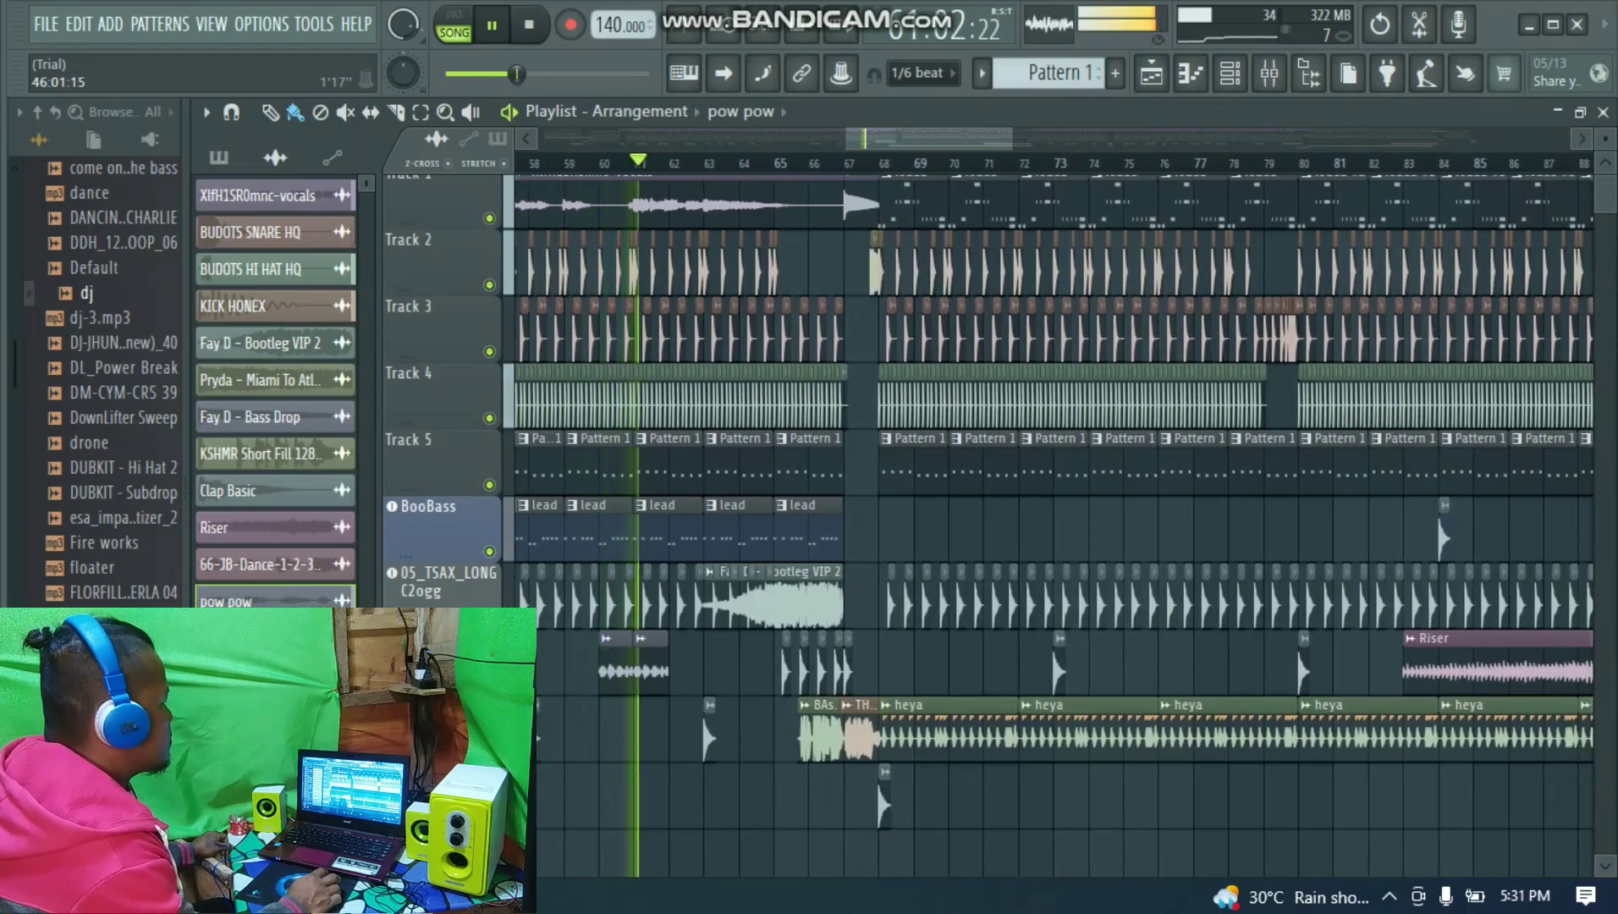
Step: Review the playlist clips around the transition at bar 67 and the first heya section during playback
left_click_drag(1011, 138, 975, 138)
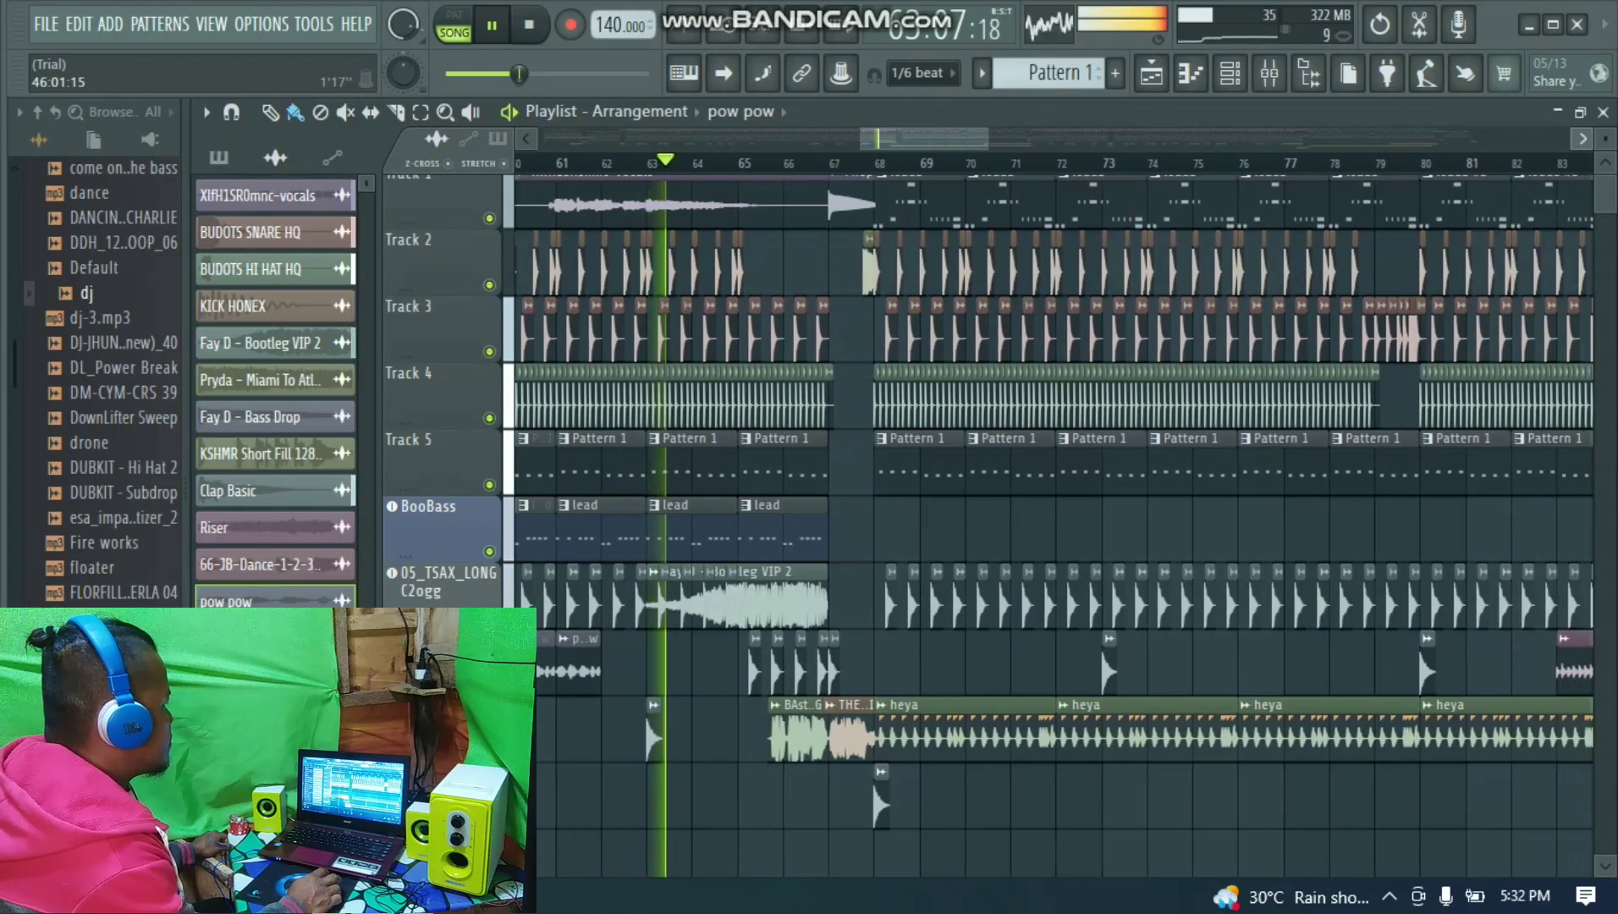
left_click_drag(997, 138, 969, 138)
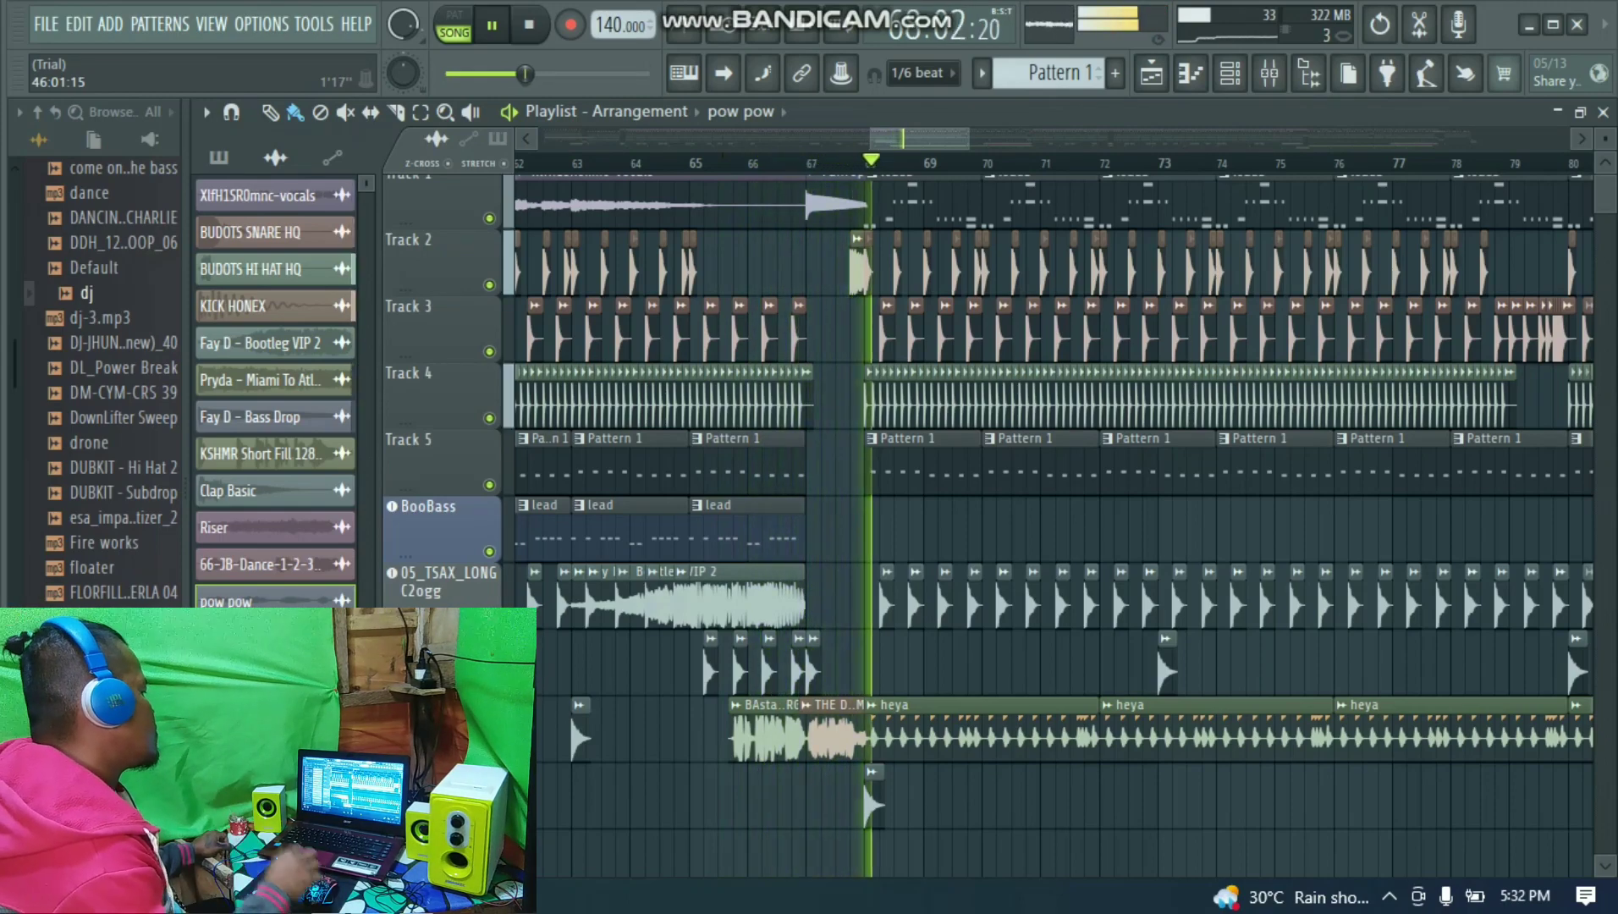
left_click_drag(860, 781, 524, 783)
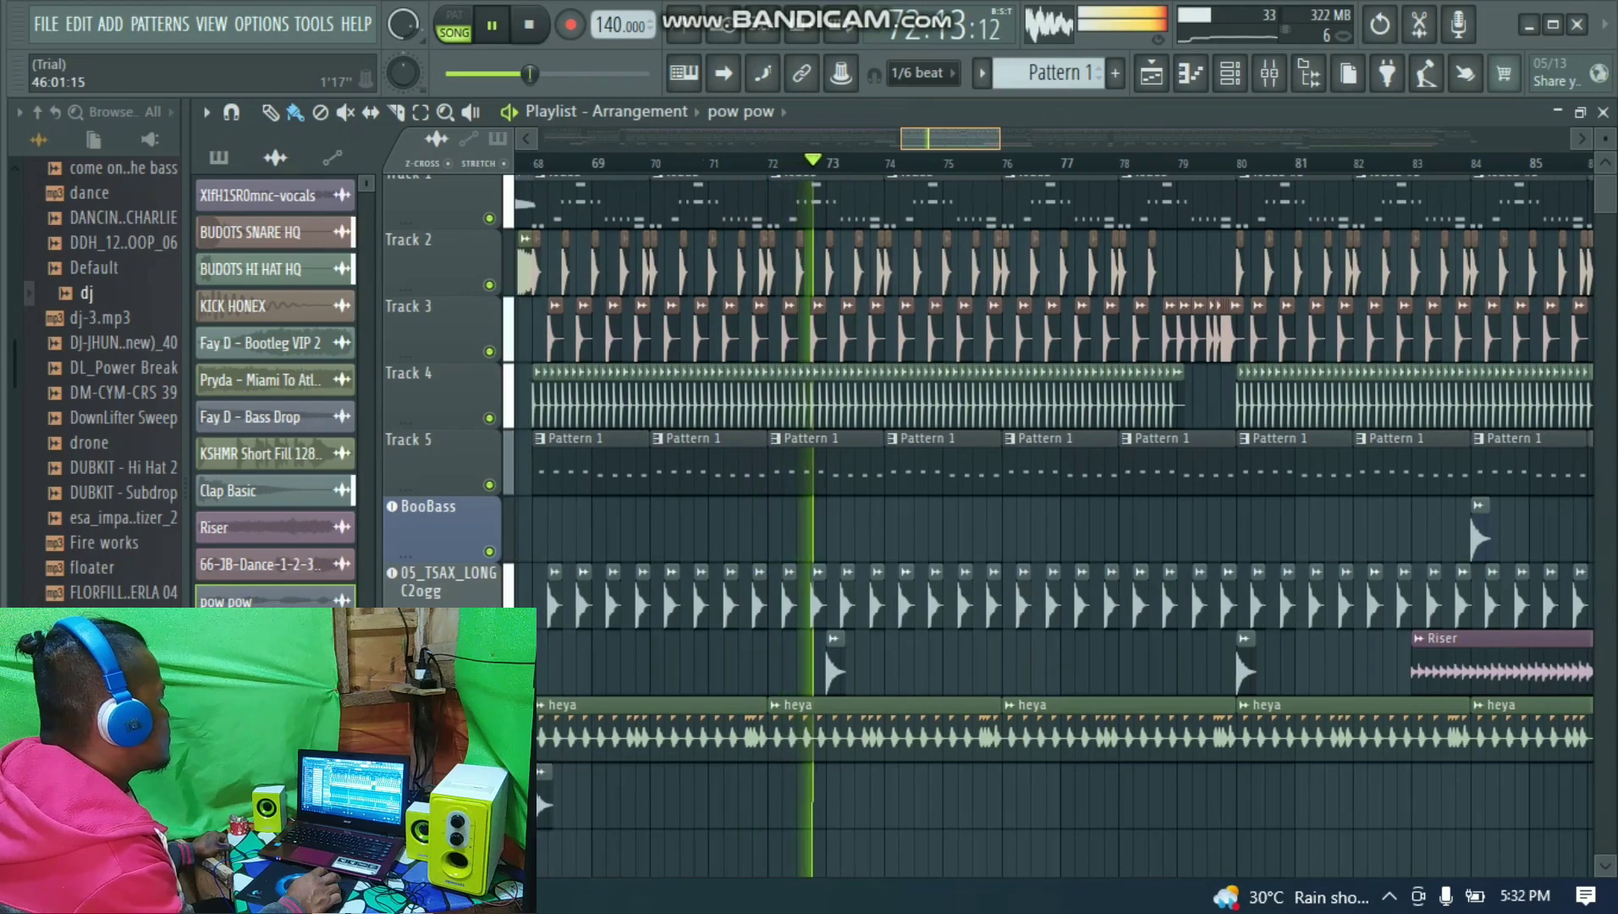
left_click_drag(1454, 515, 1095, 514)
mouse_move(1034, 138)
left_mouse_down()
mouse_move(1074, 137)
mouse_move(1017, 138)
left_mouse_up()
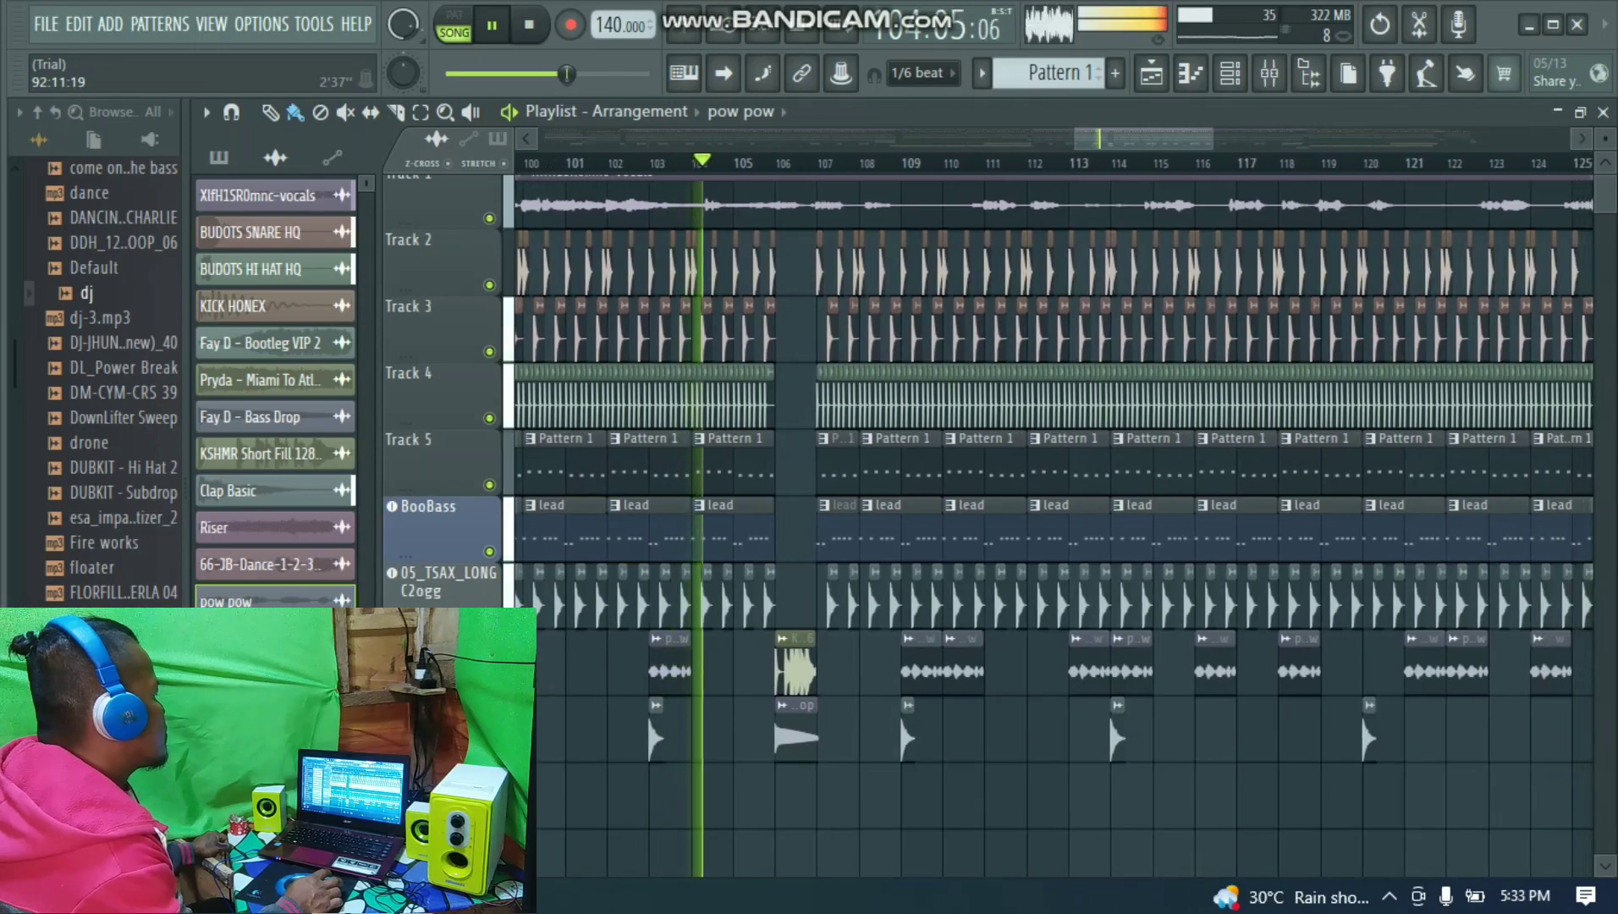
Step: Examine the break at bar 106 and the following pow pow clips in the playlist while the song plays
key("Page_Up")
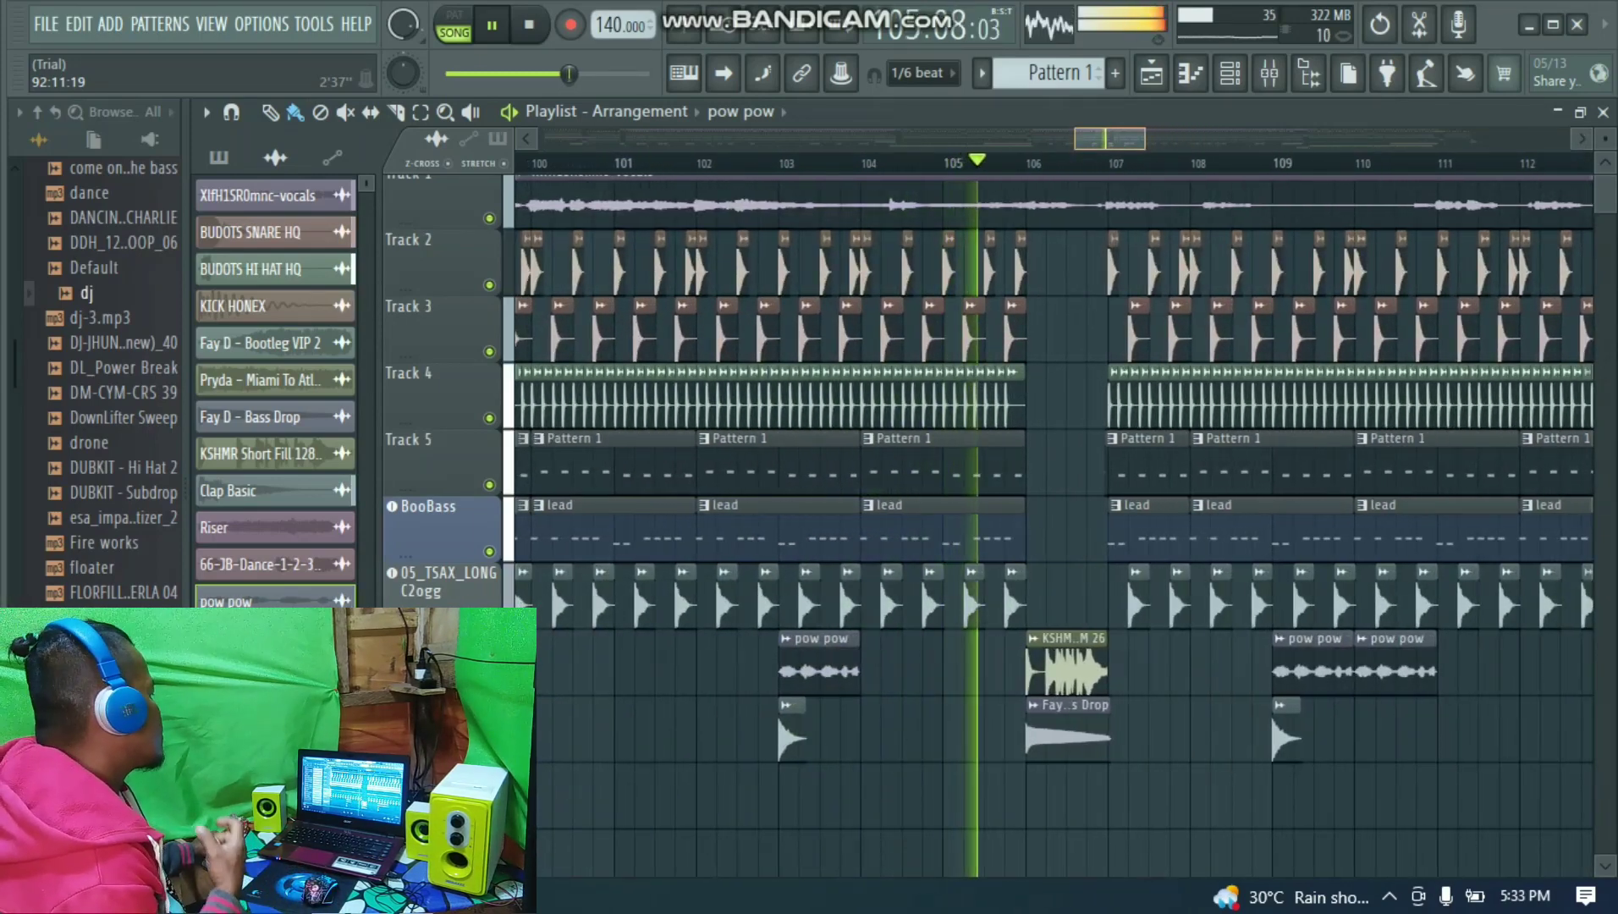
key("Page_Down")
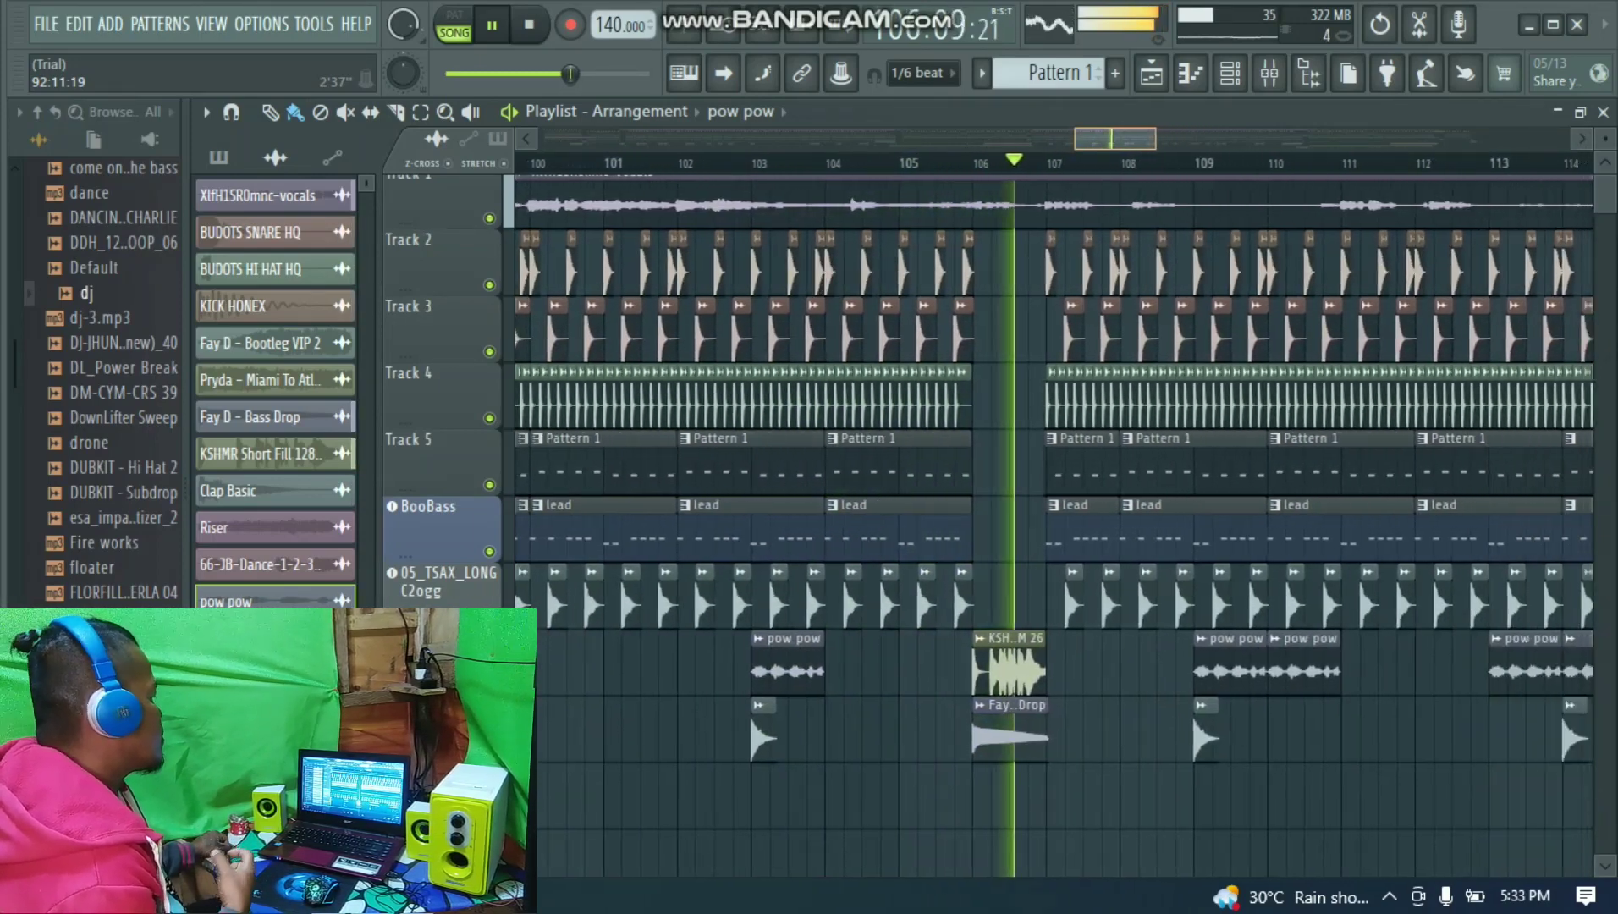
key("Page_Down")
key("Page_Down")
key("Page_Down")
key("Page_Down")
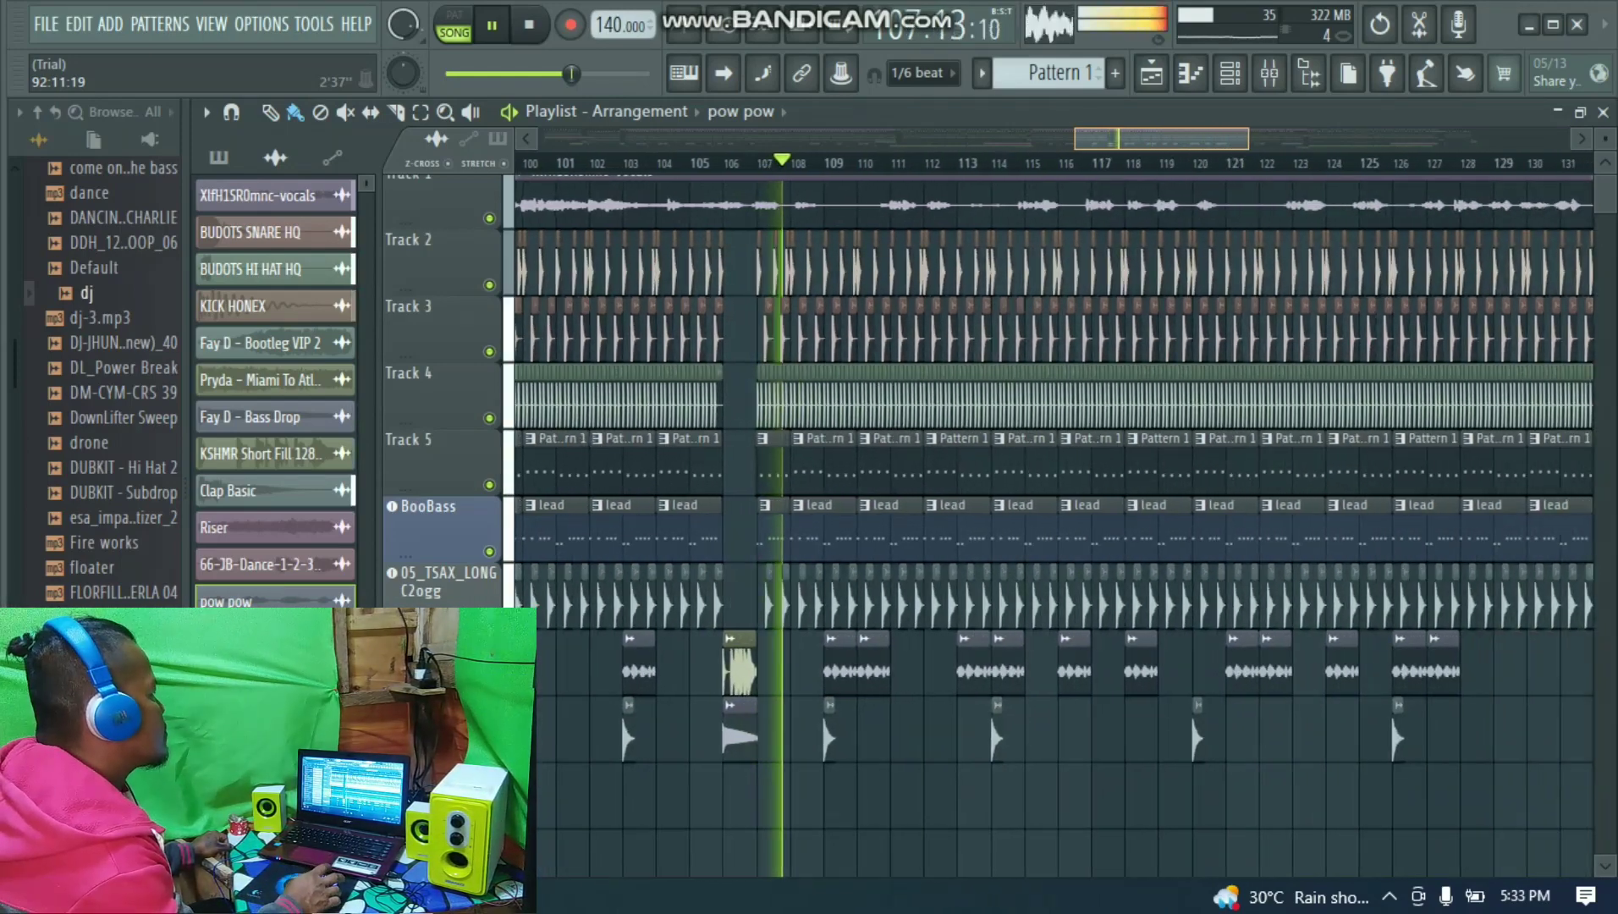
left_click(1581, 138)
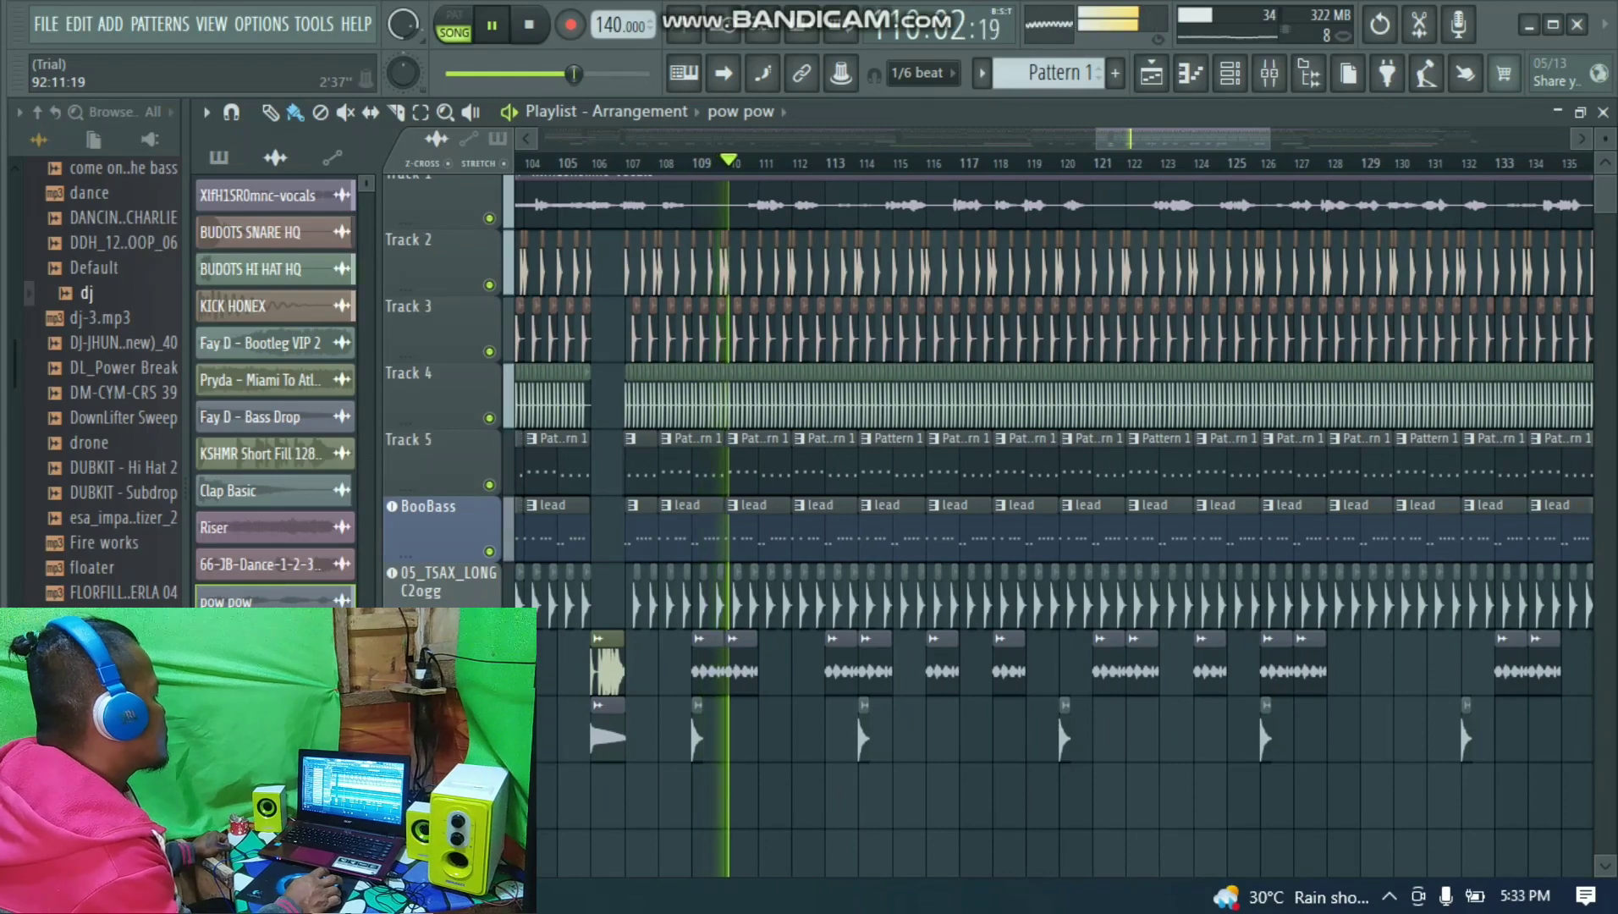
key("Page_Up")
key("Page_Up")
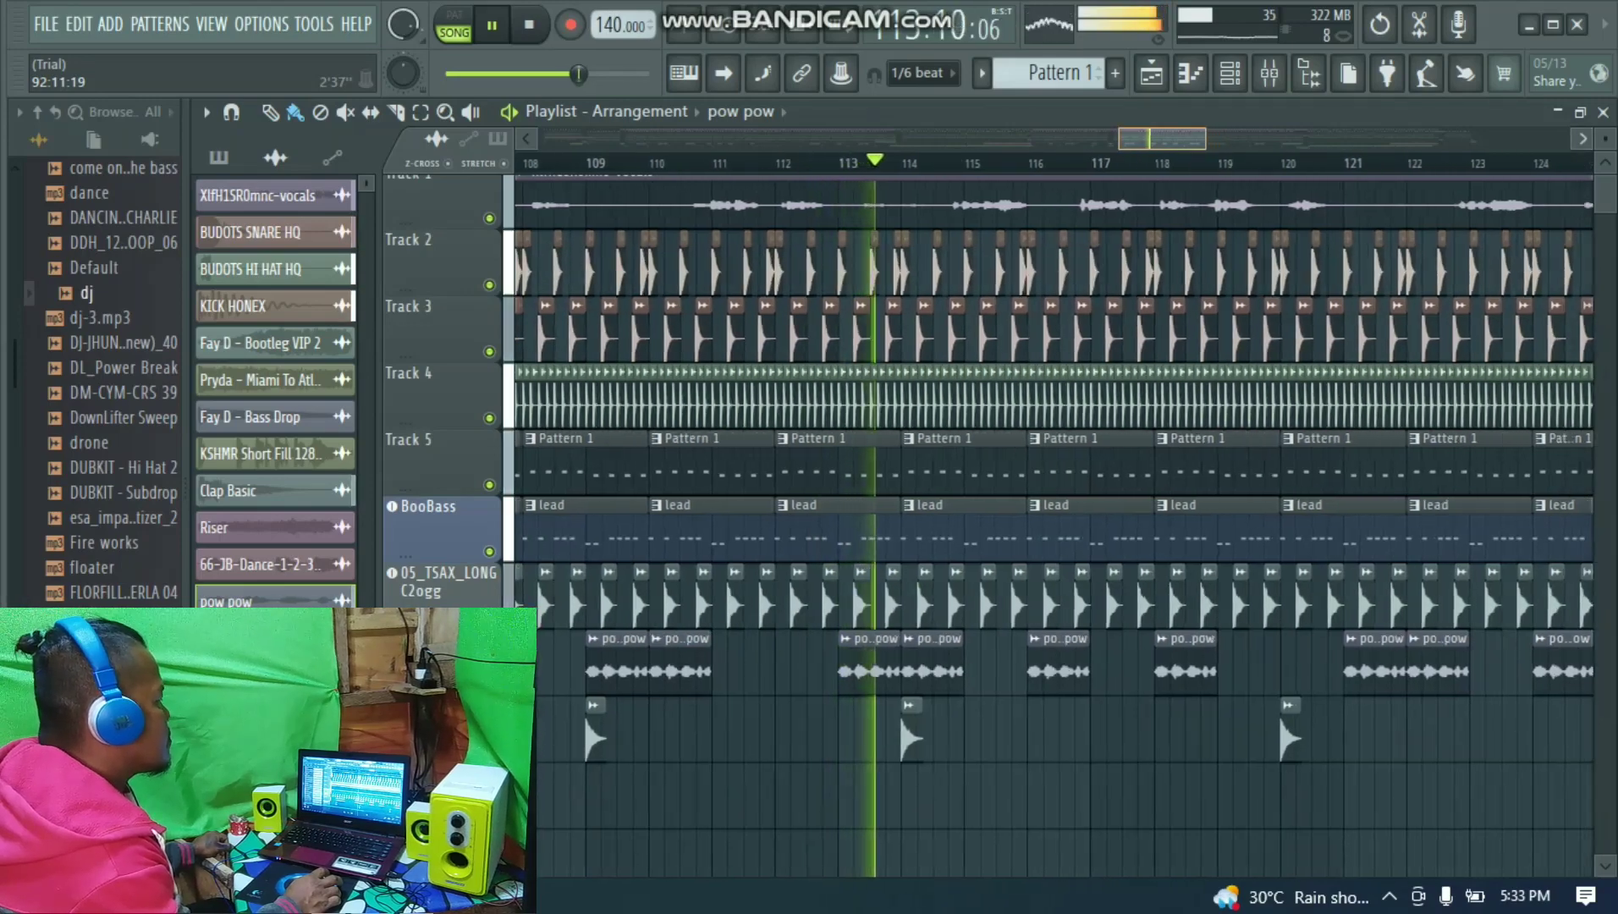
Step: Follow playback of the second vocal section in the playlist from about bar 113 to bar 131
key("Page_Up")
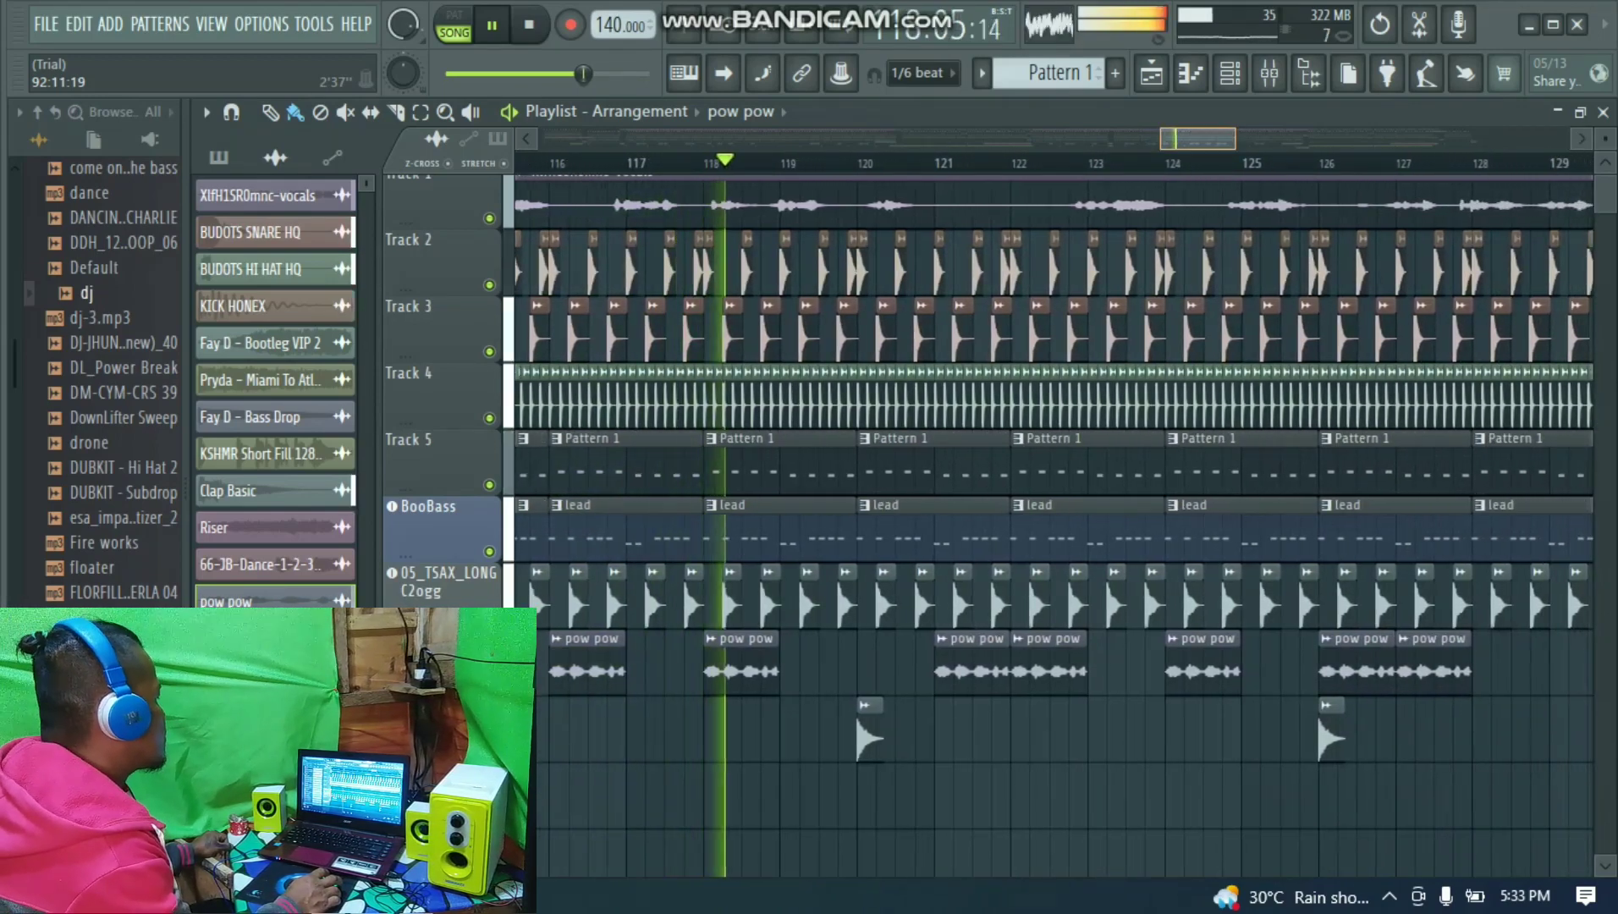
left_click_drag(1235, 138, 1247, 138)
left_click(1580, 138)
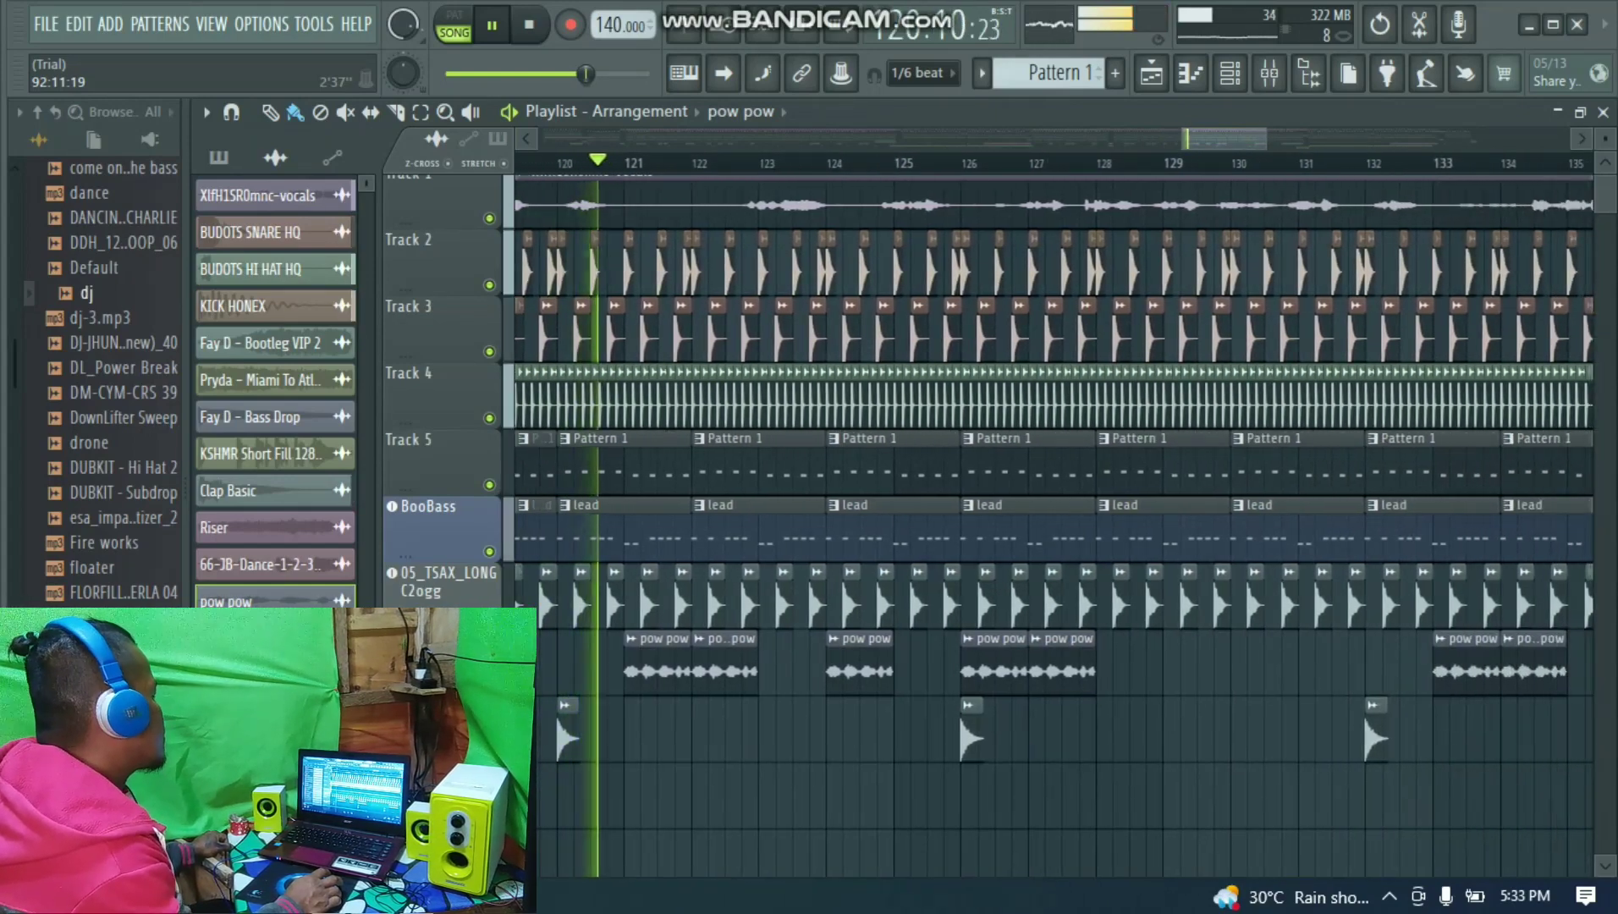
left_click_drag(1266, 138, 1246, 138)
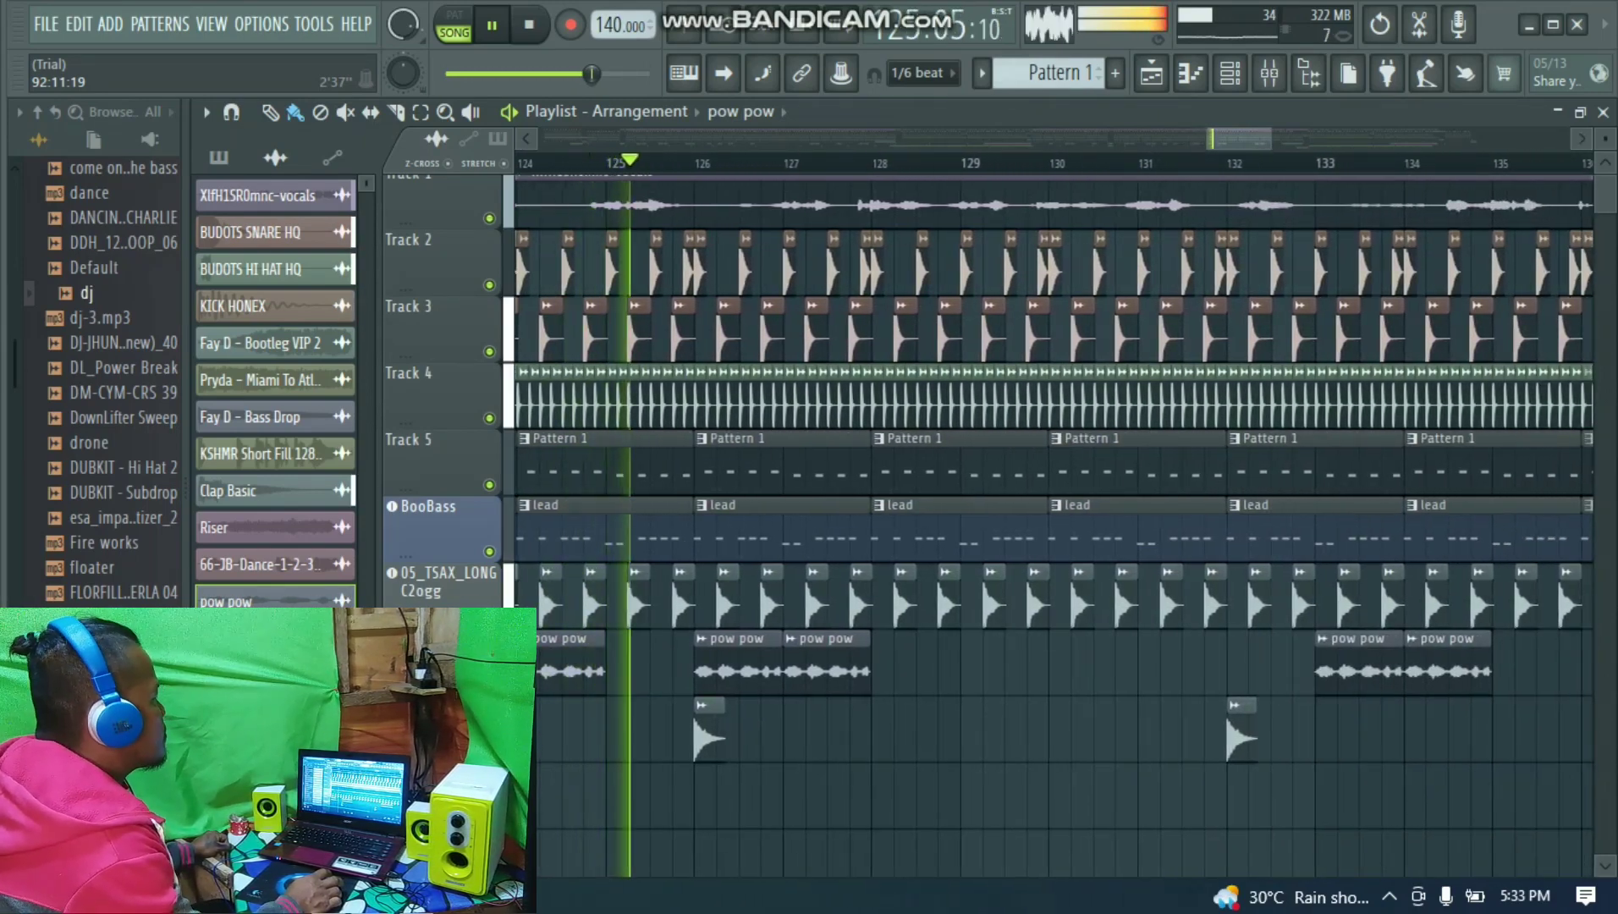
key("Page_Up")
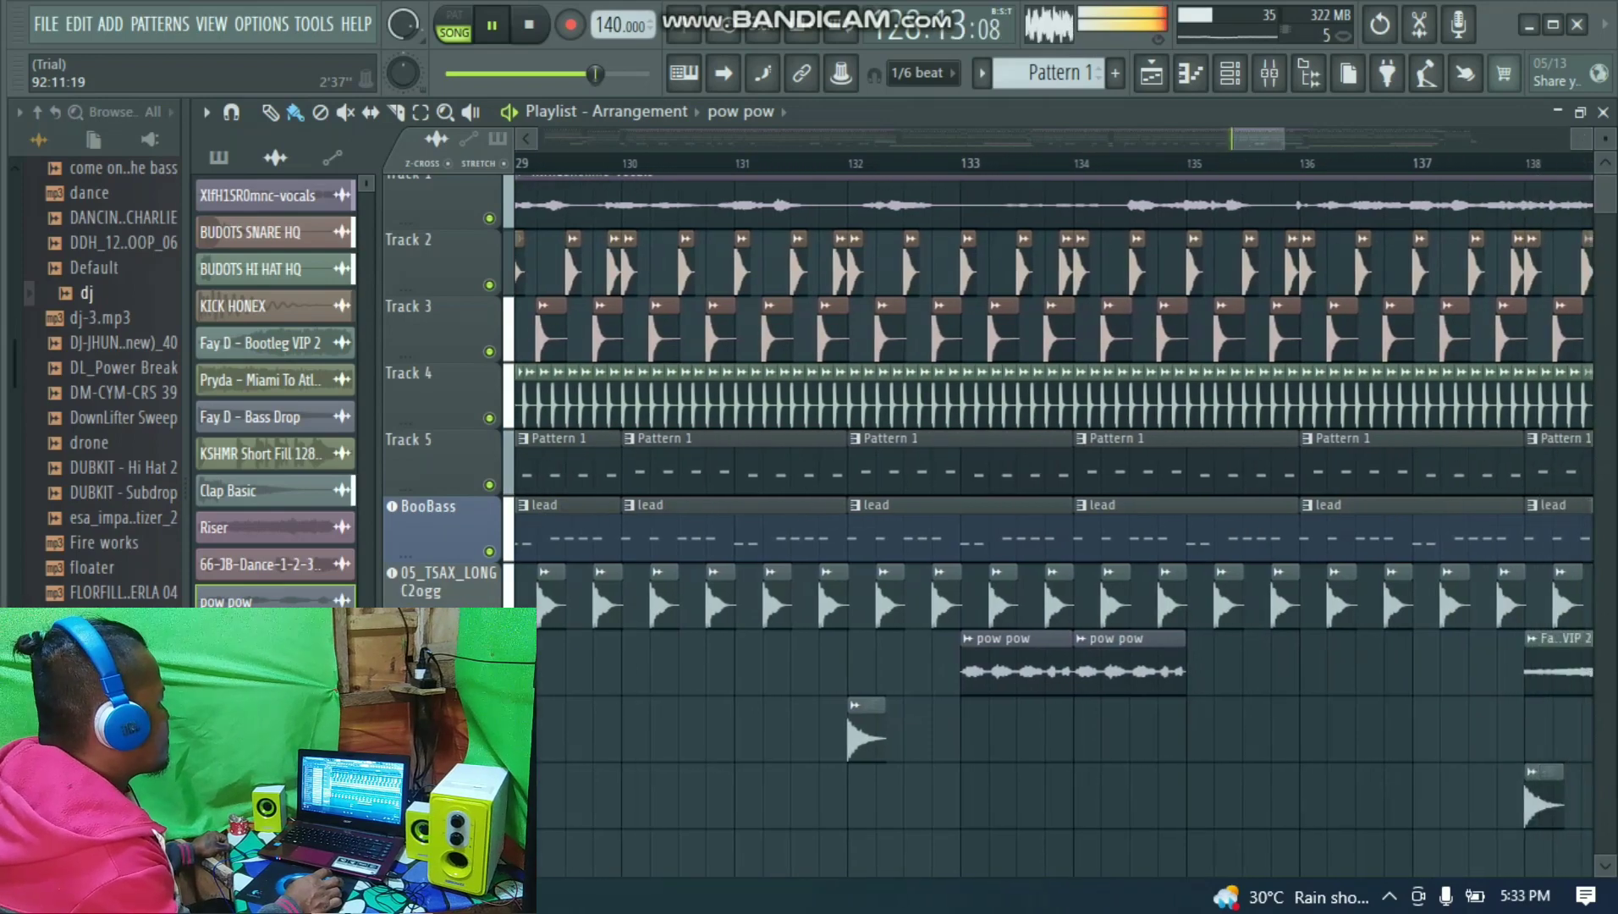
key("Page_Up")
key("Page_Up")
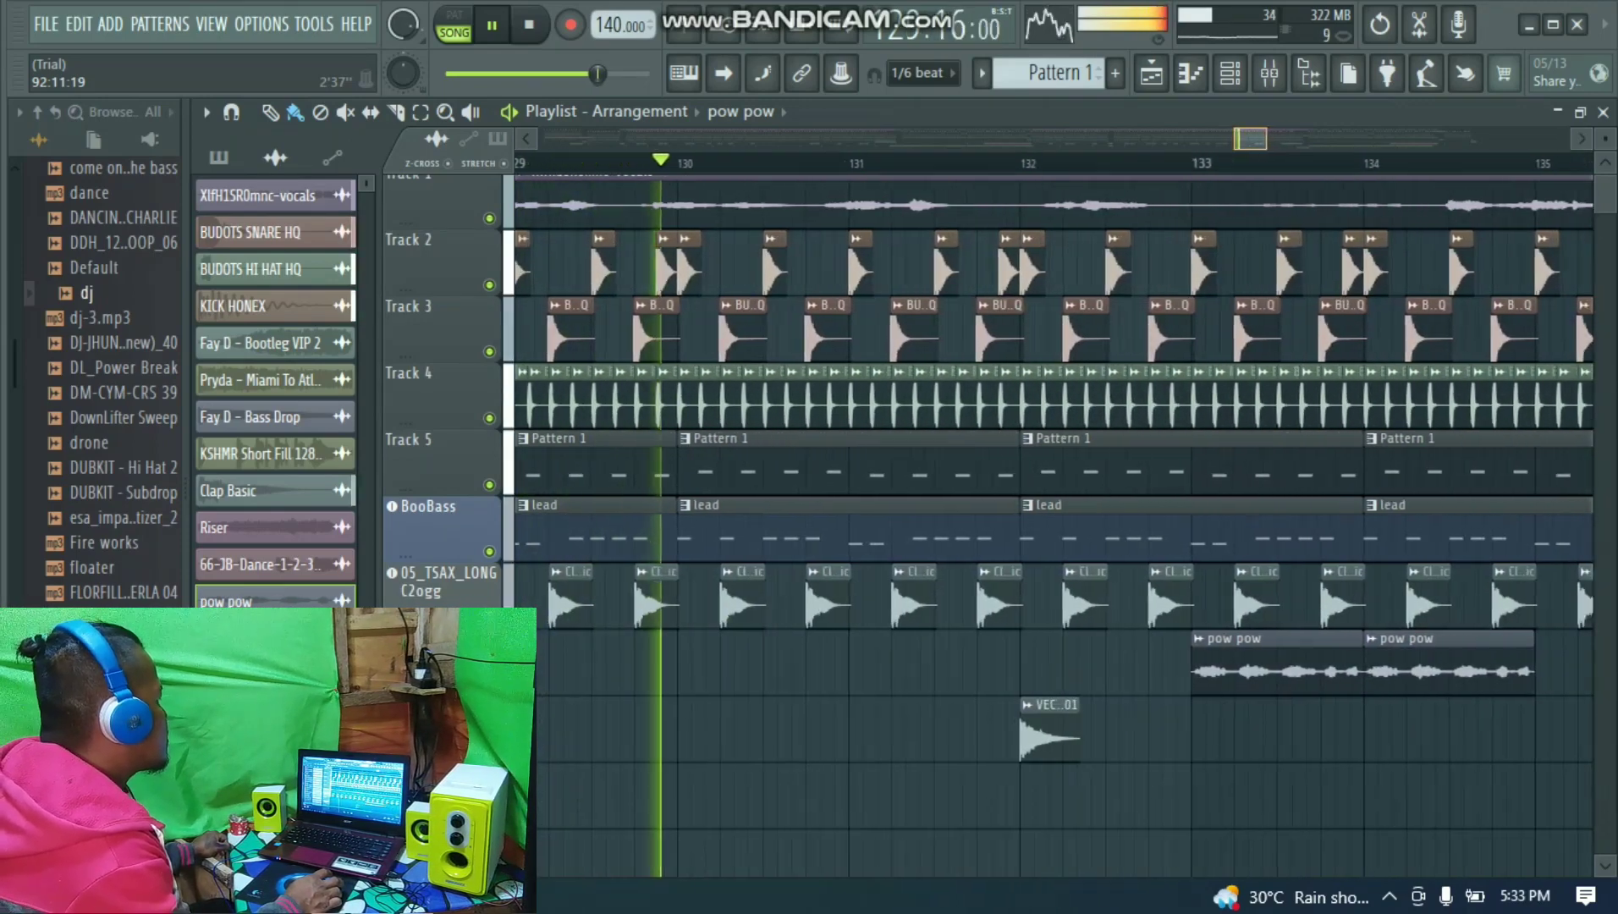
key("Page_Down")
Step: Check the mixer track levels during playback around bars 132 and 139, returning to the playlist each time
left_click(1269, 72)
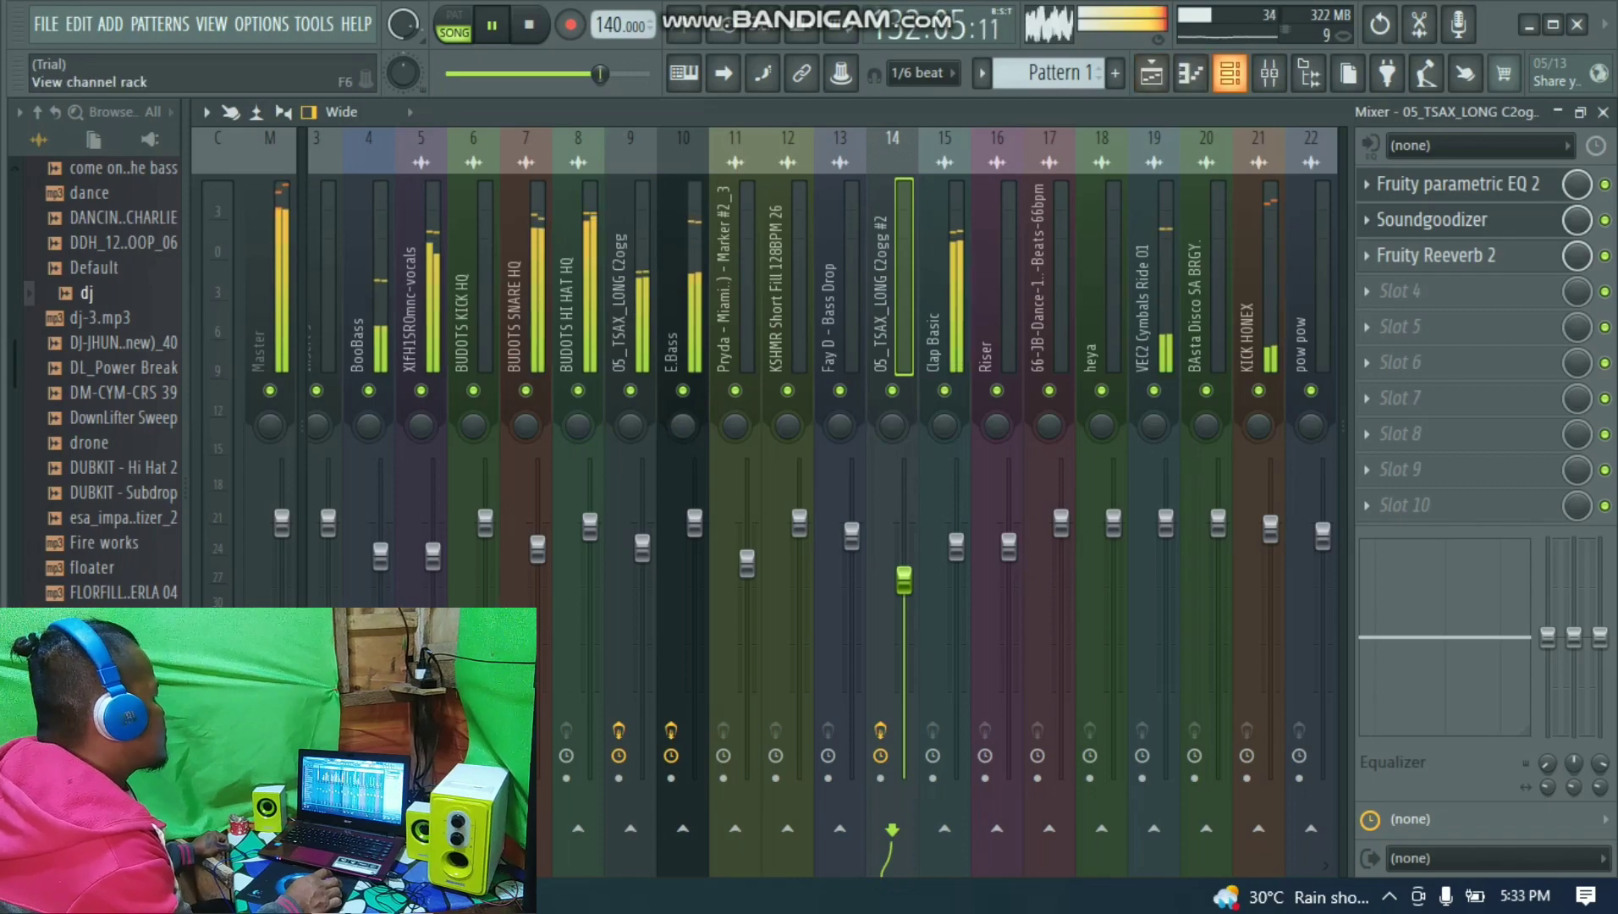
left_click(1270, 73)
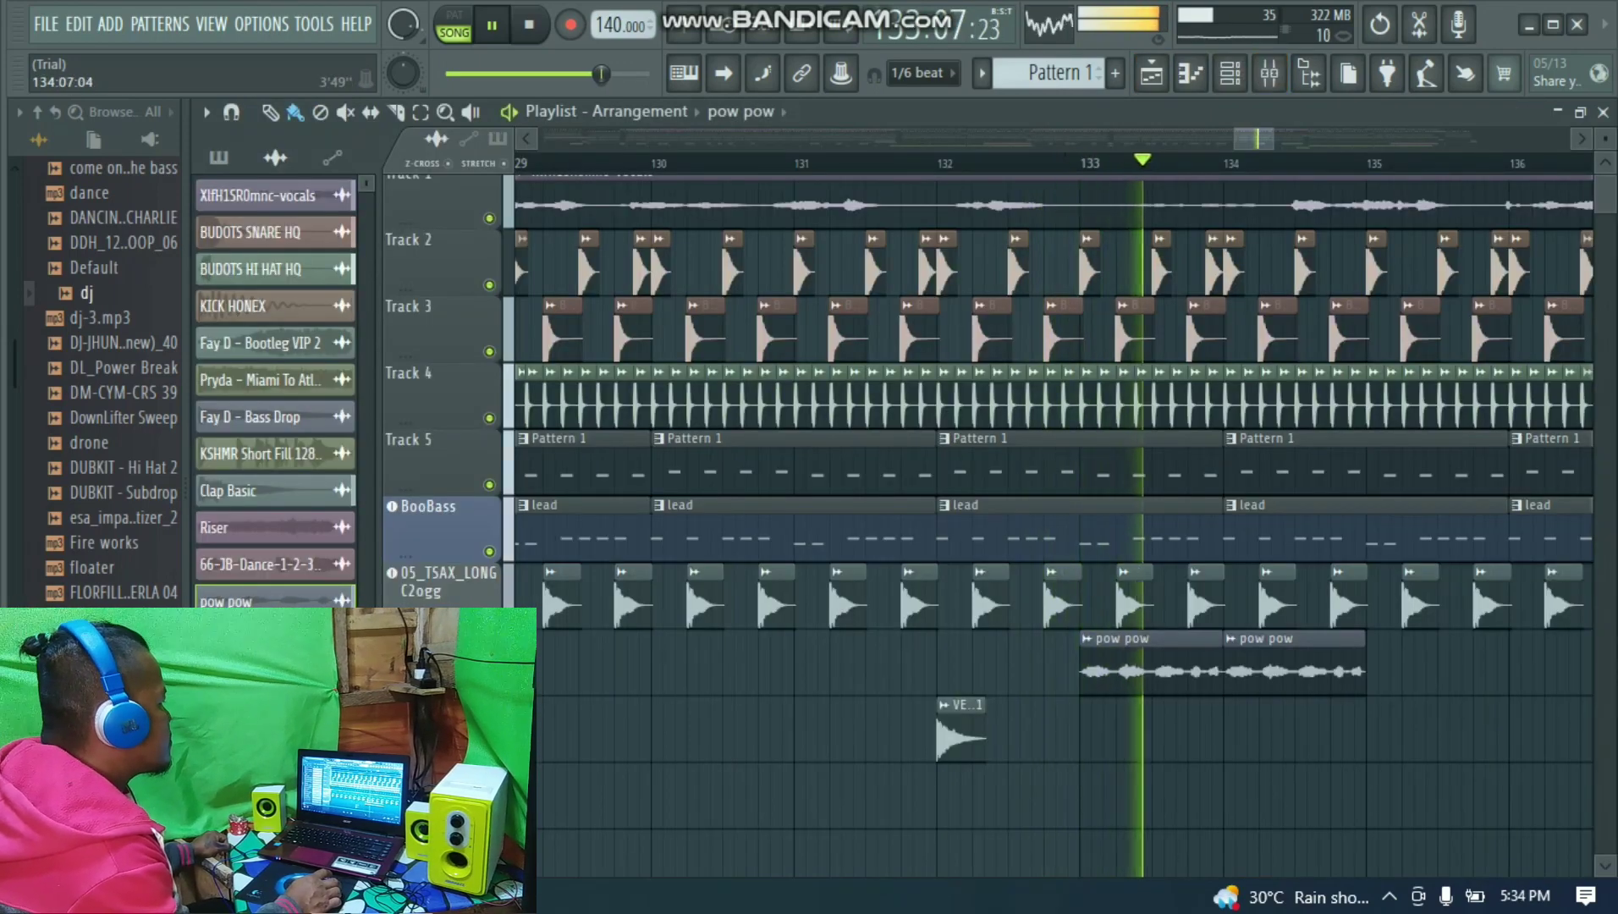
scroll(913, 783, "down", 3)
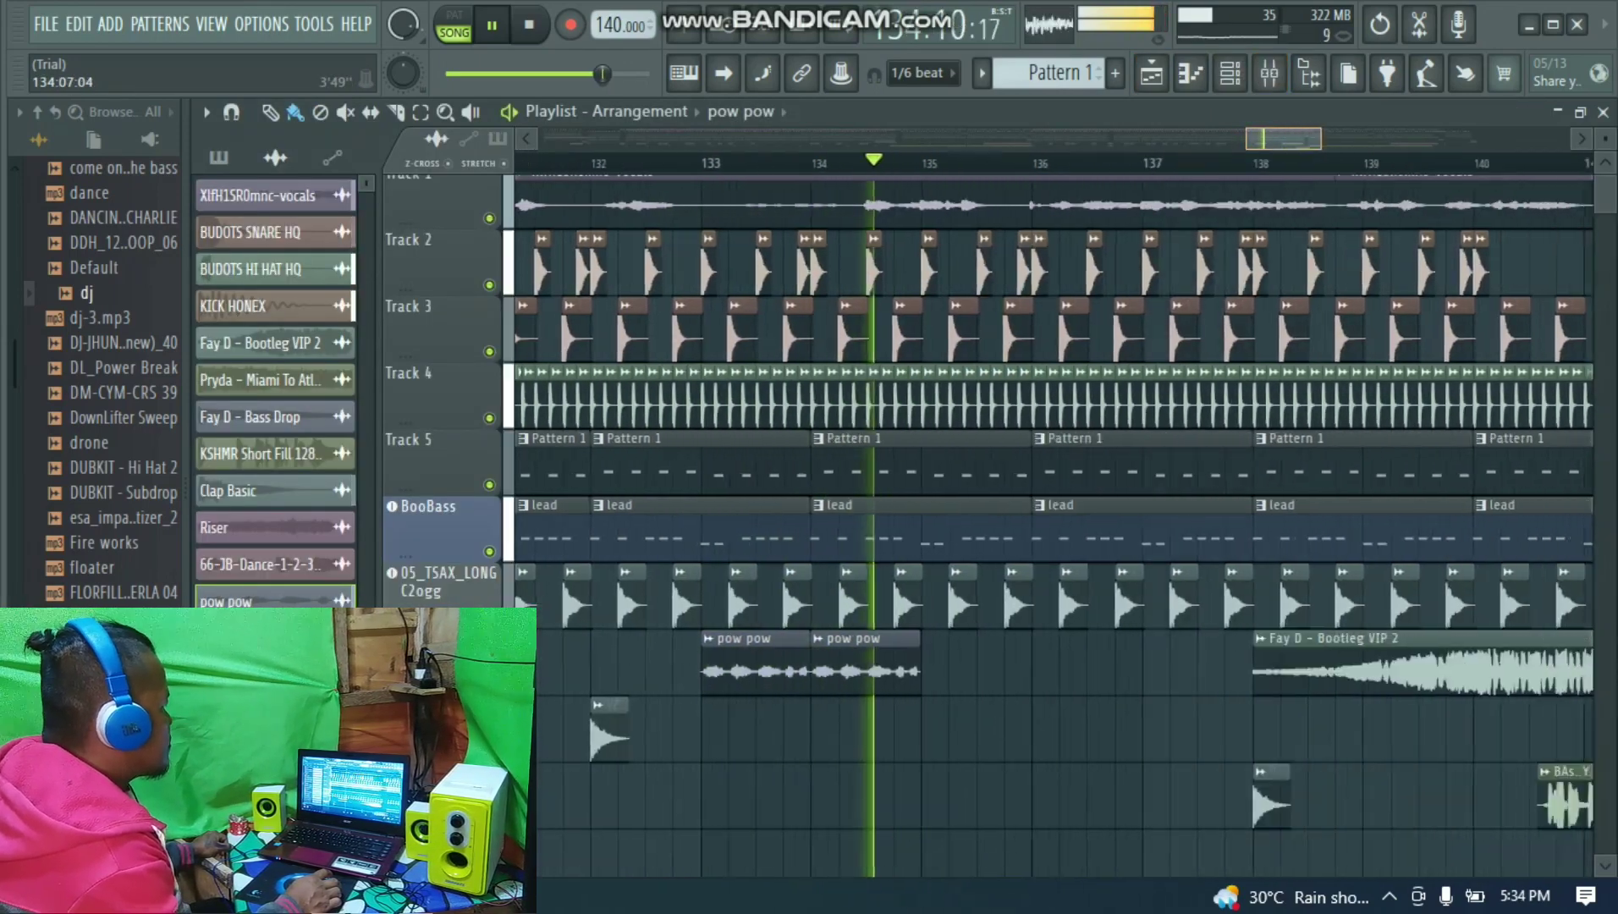
left_click_drag(1343, 138, 1351, 138)
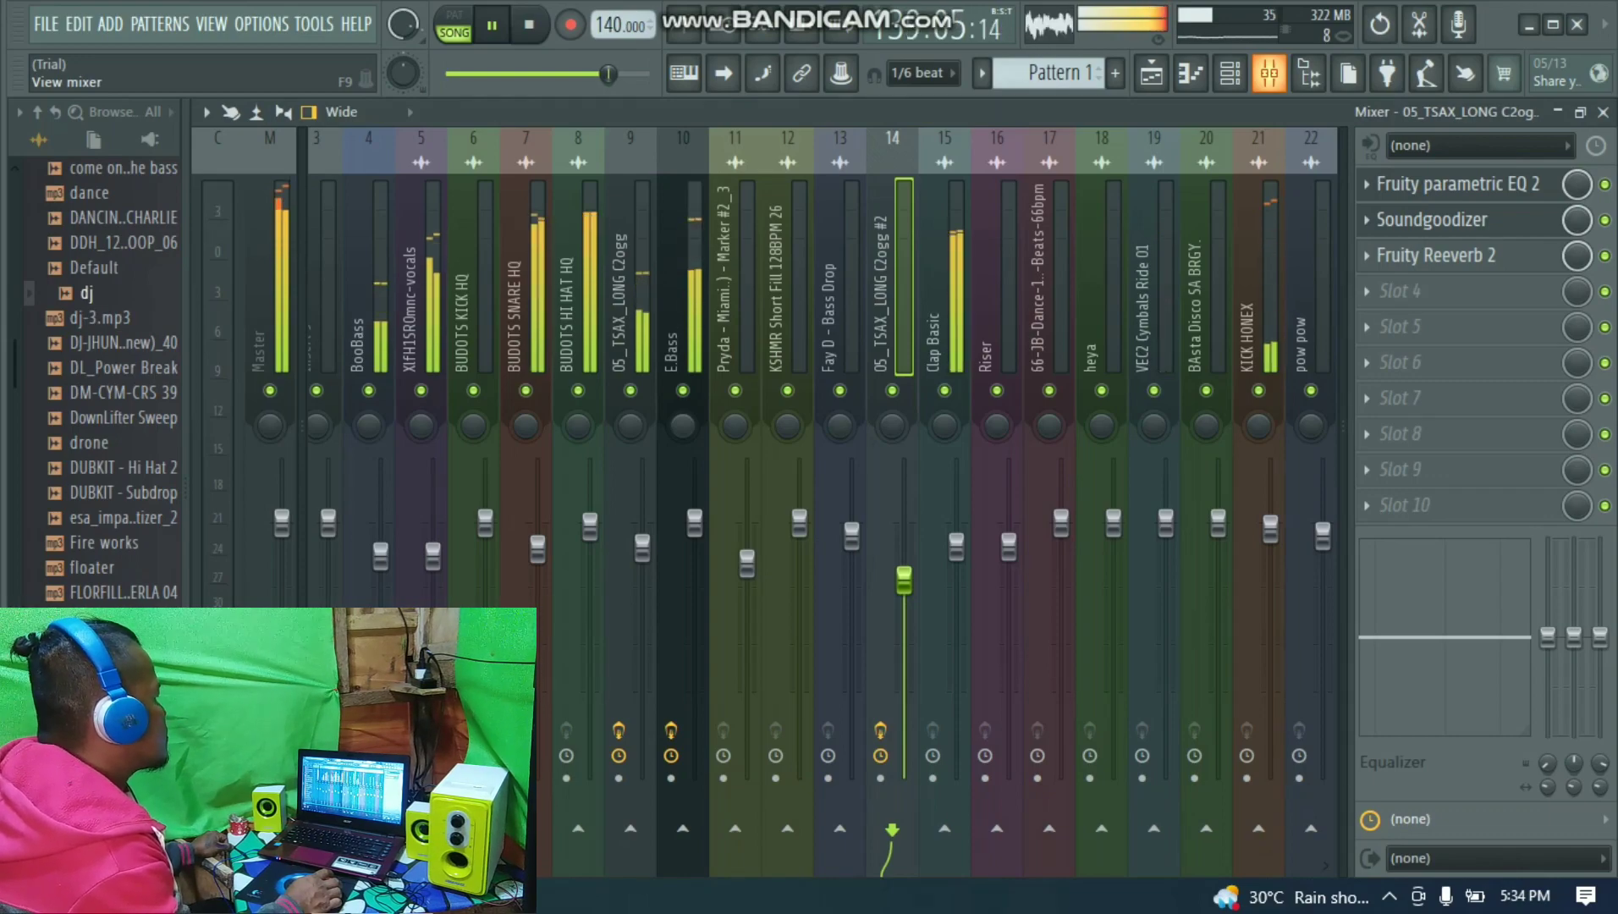
left_click(1270, 73)
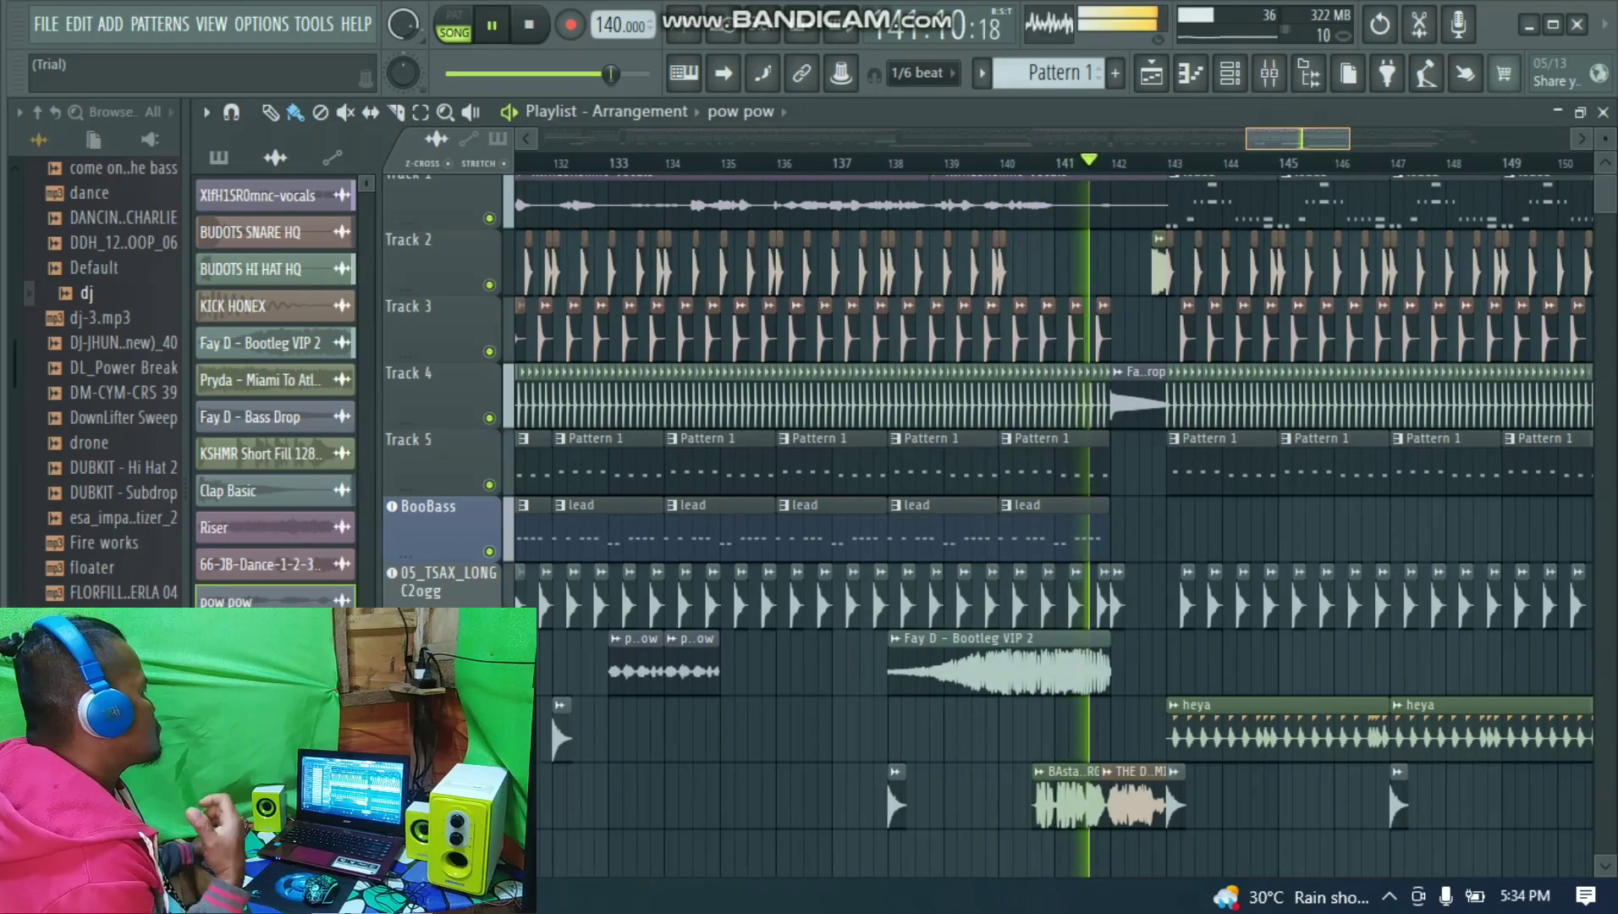
Step: Review the final part of the arrangement during playback, from the second heya section through the Riser to the ending
left_click_drag(1350, 138, 1425, 137)
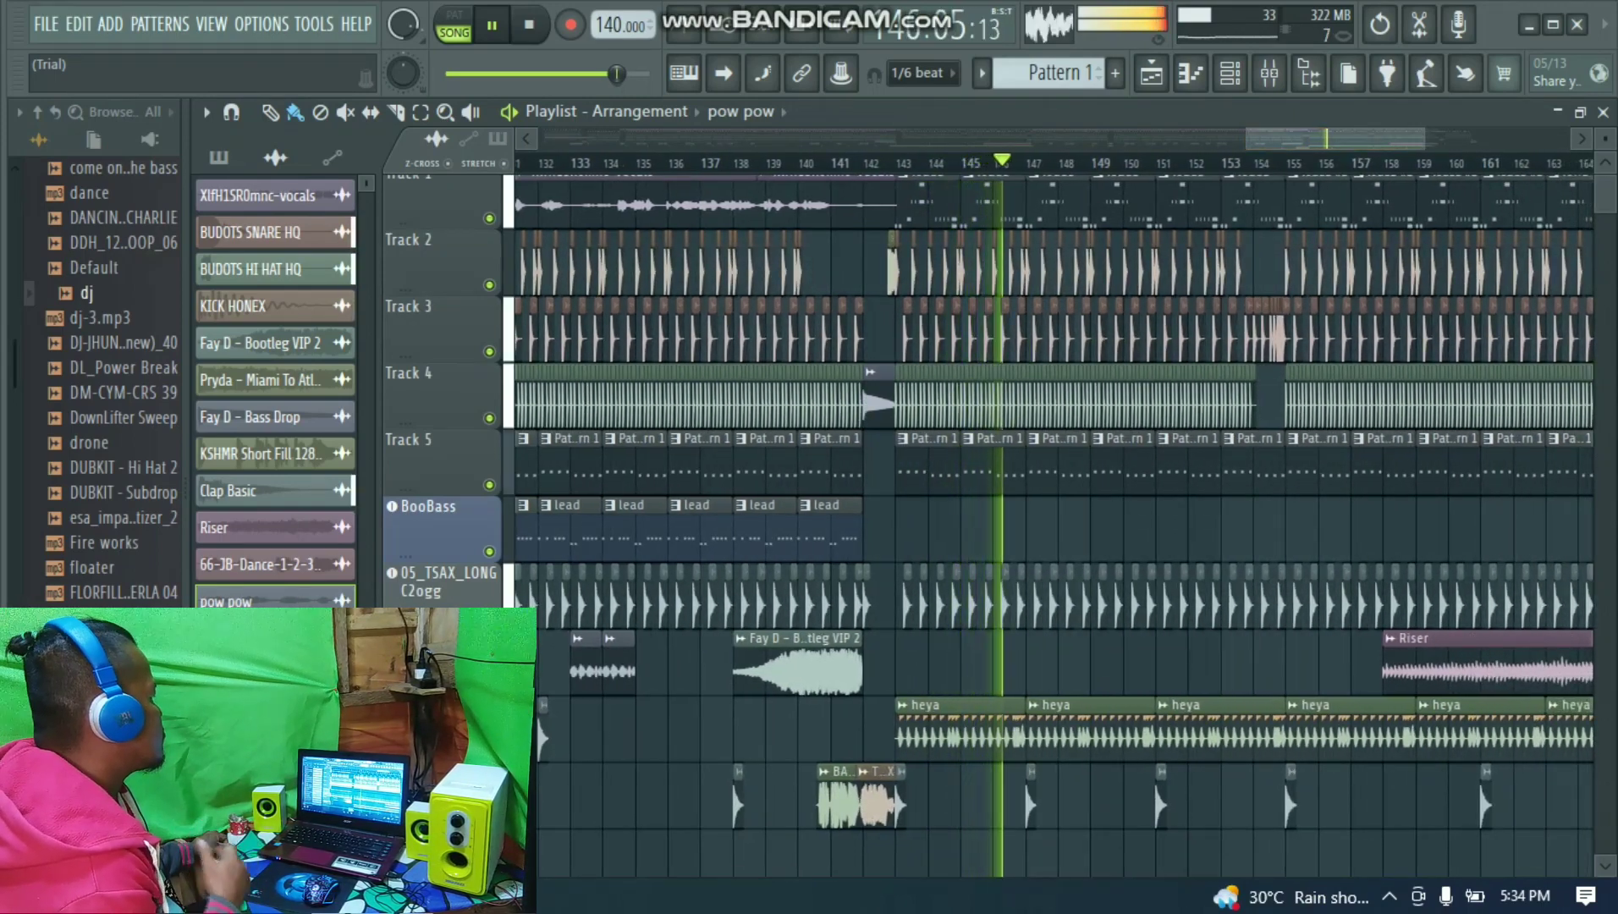
scroll(1054, 524, "up", 3)
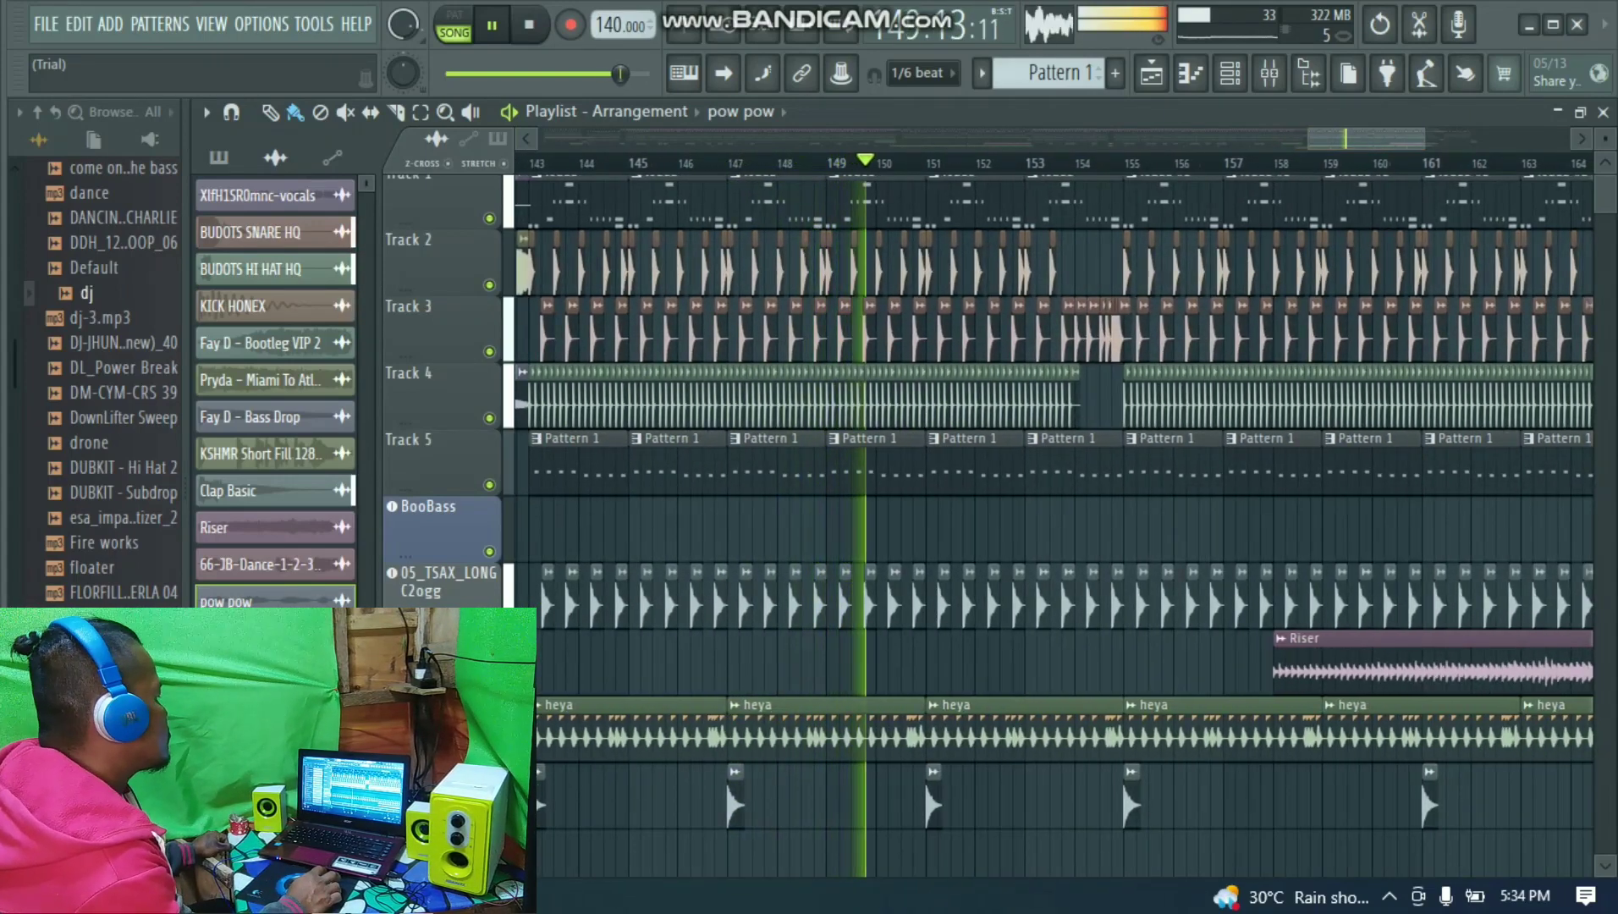
left_click_drag(1308, 138, 1325, 138)
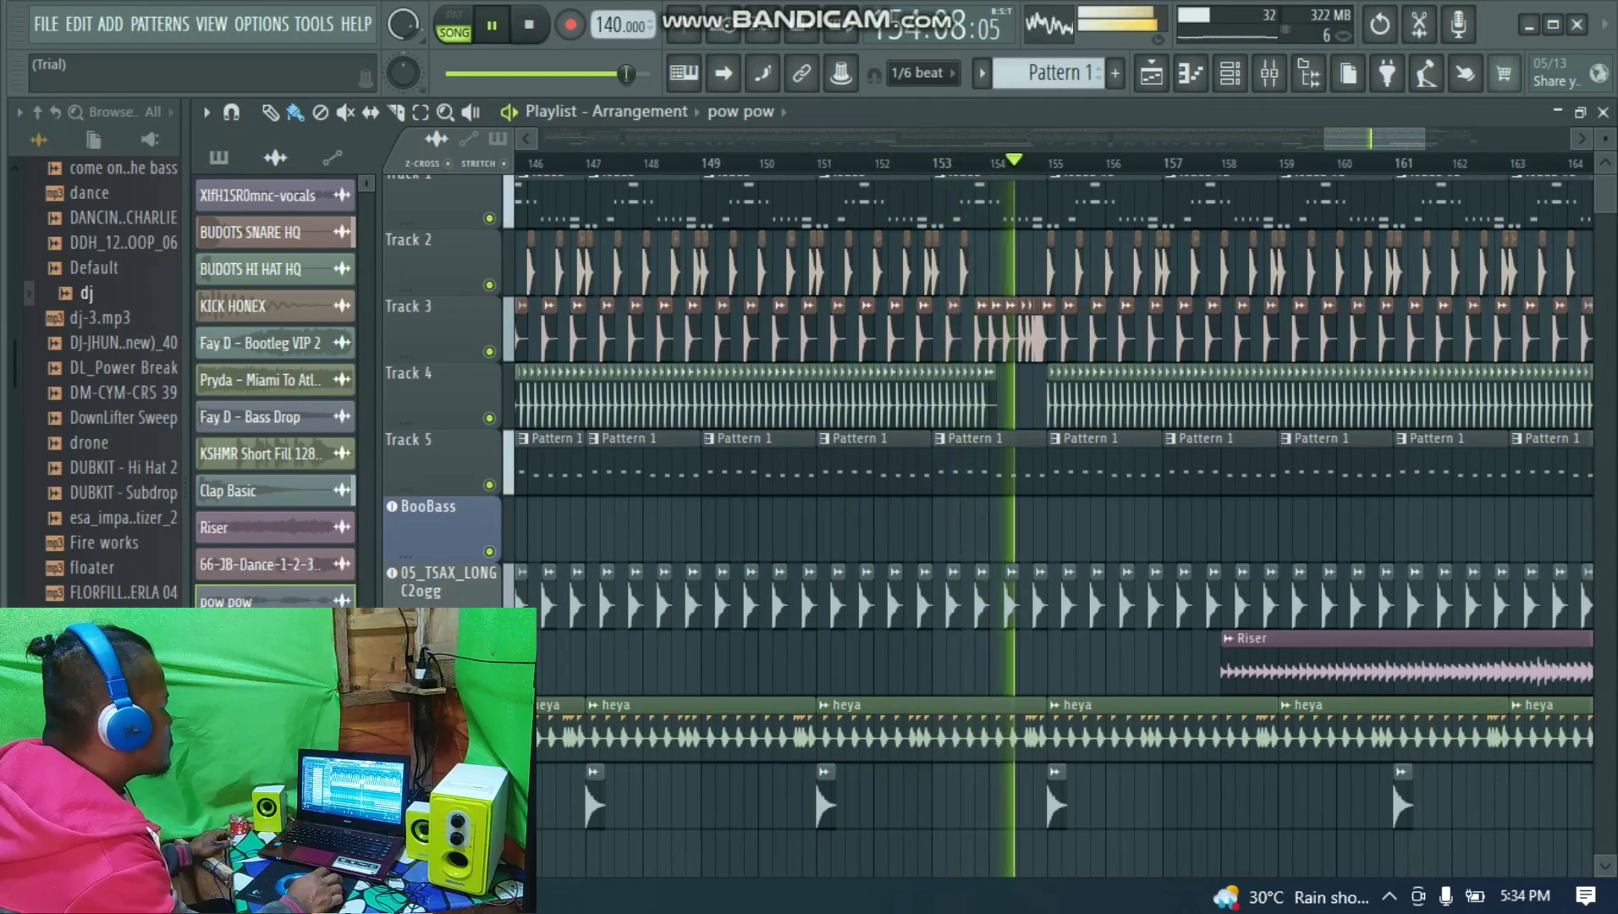
scroll(1044, 783, "up", 1)
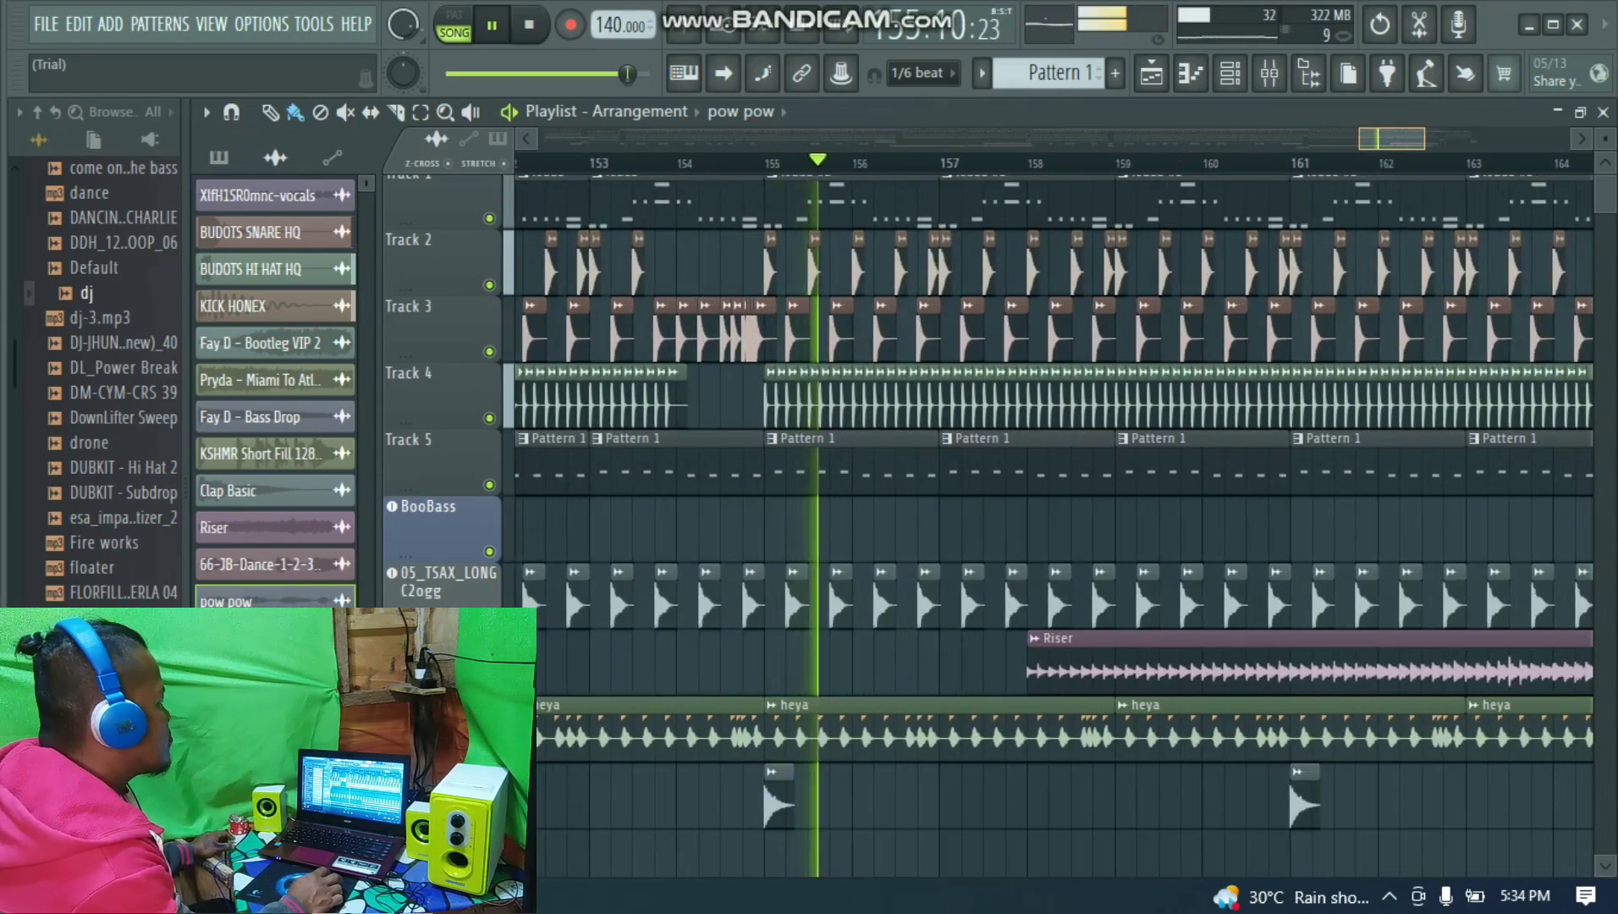
scroll(696, 781, "down", 4)
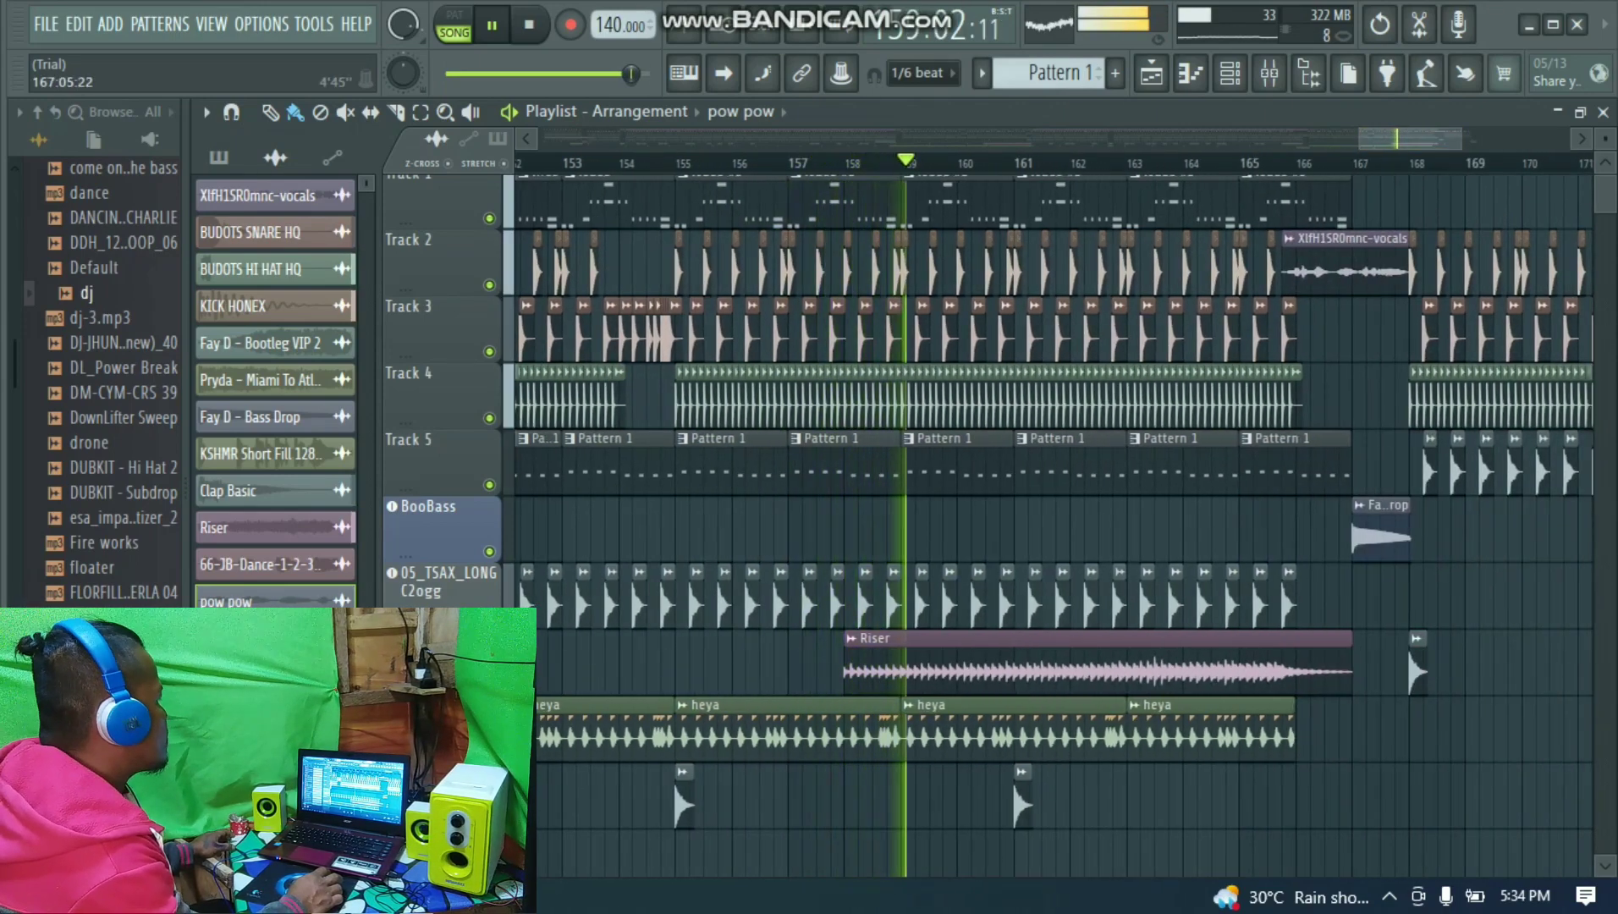
scroll(887, 781, "up", 2)
scroll(819, 782, "up", 1)
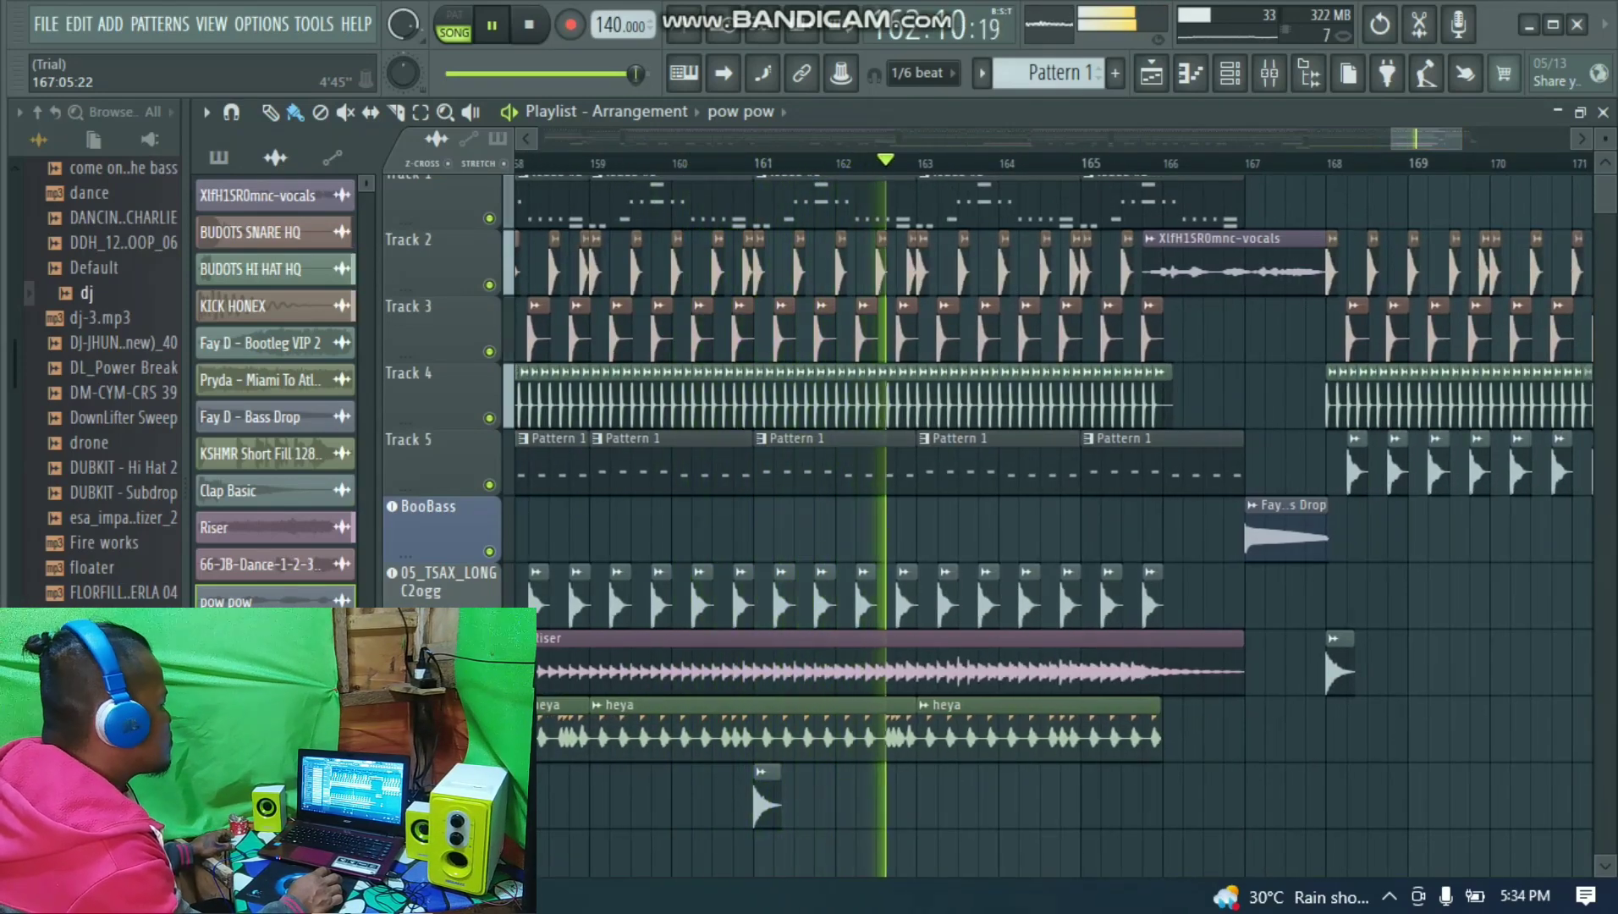
scroll(718, 783, "down", 1)
scroll(710, 781, "down", 1)
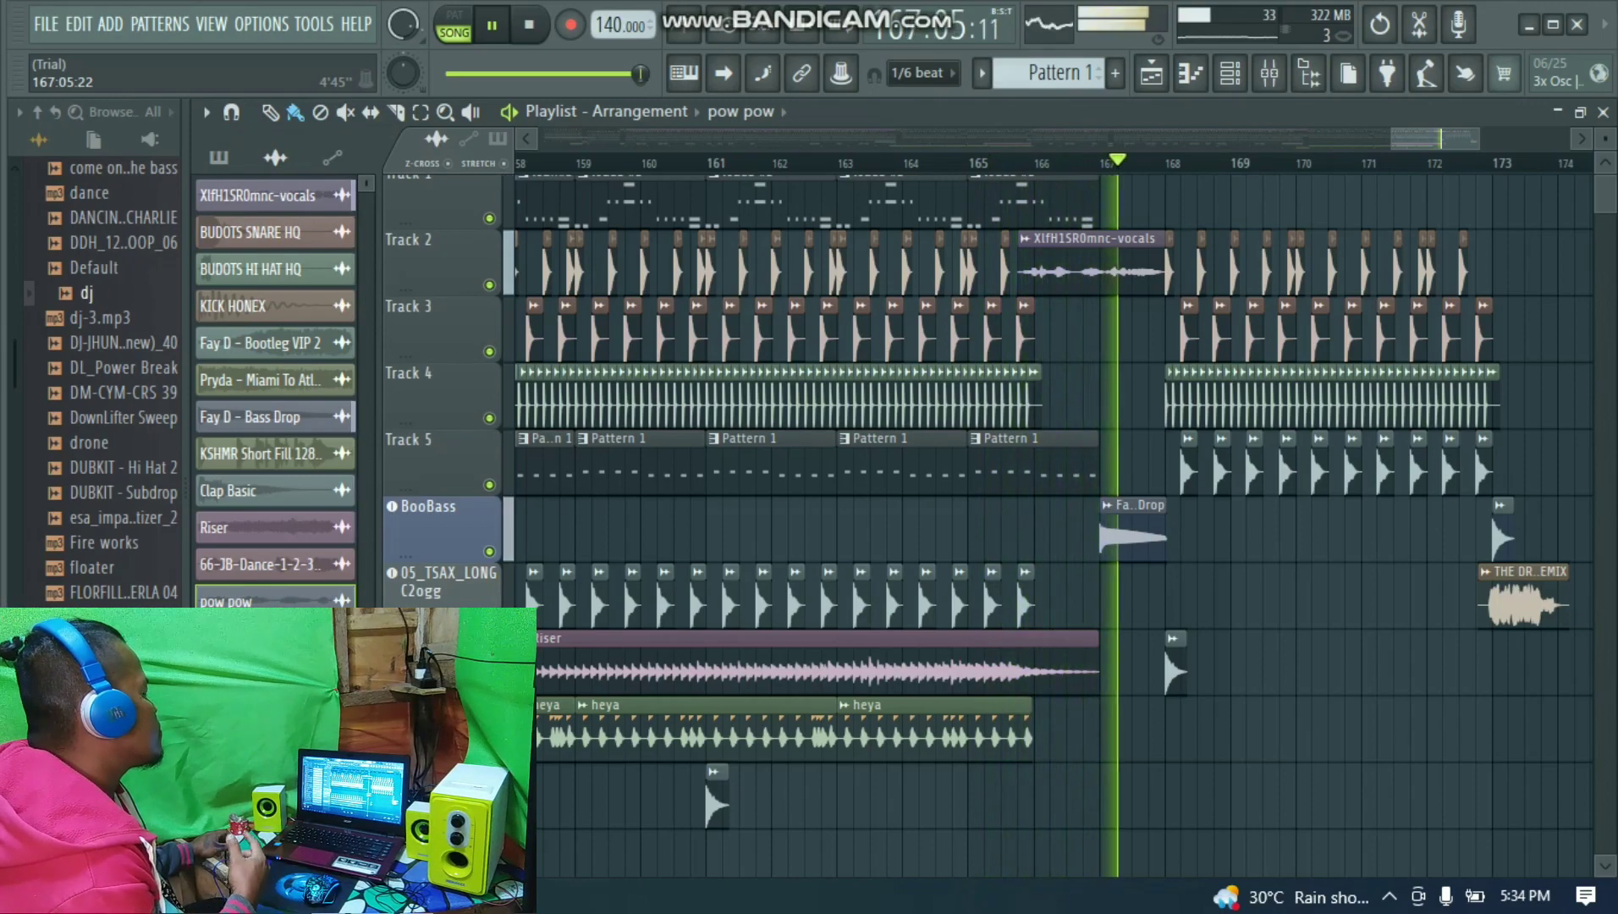
left_click_drag(1391, 138, 1420, 138)
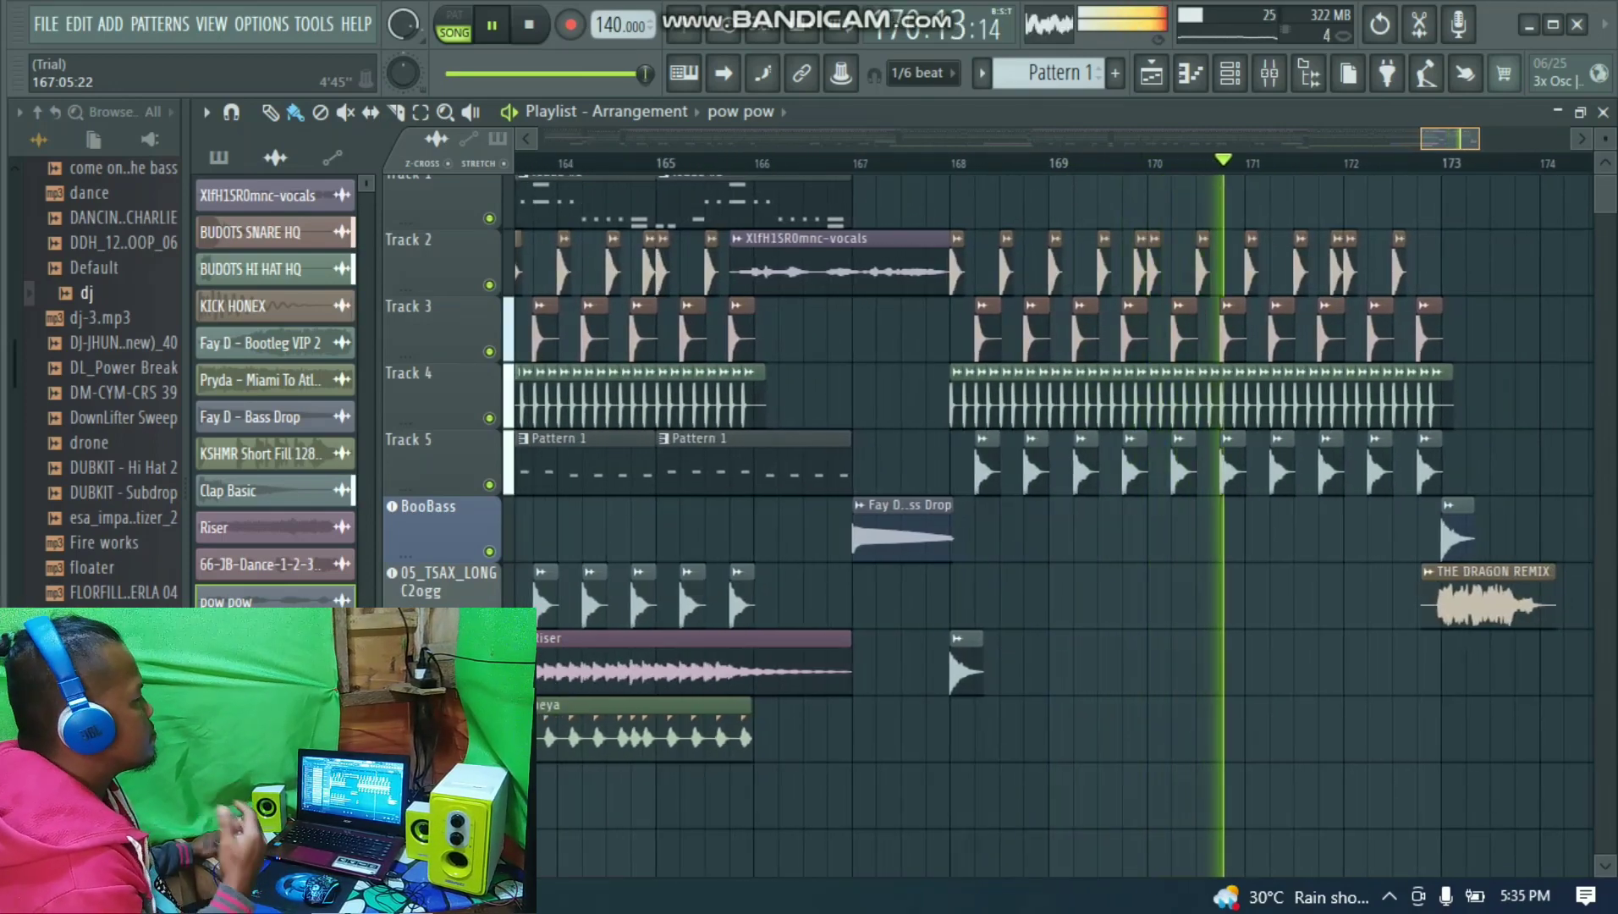
scroll(1049, 525, "down", 4)
scroll(715, 718, "down", 8)
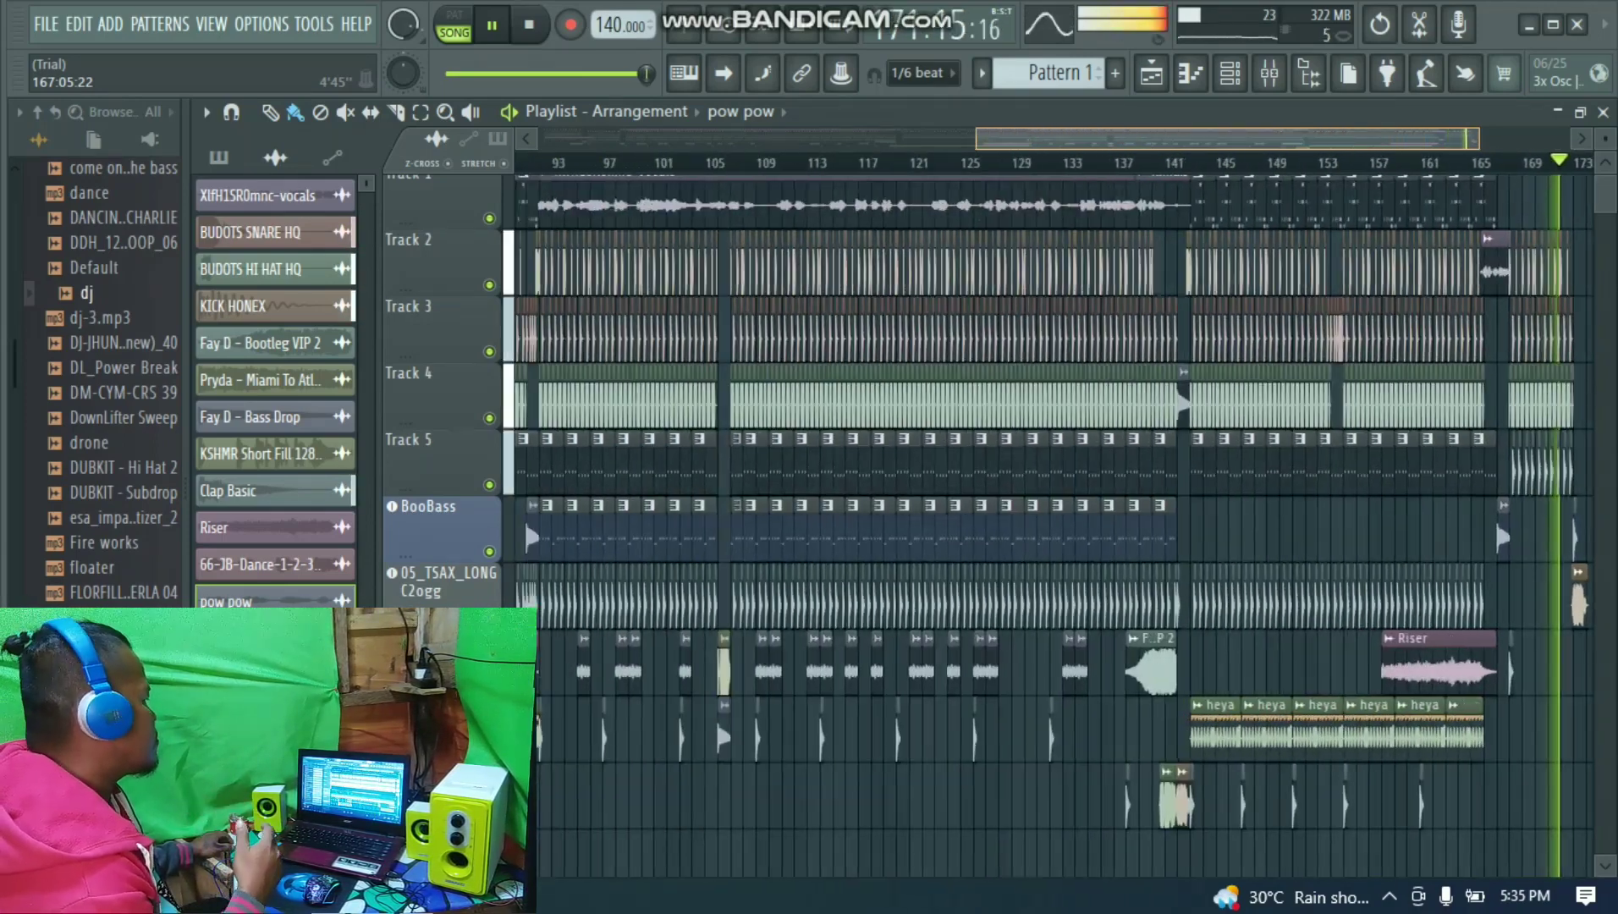